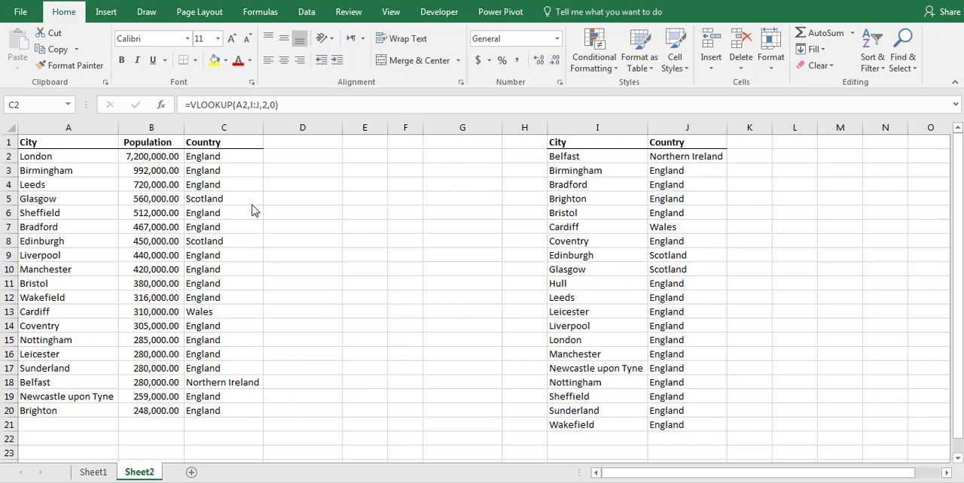
- Examine the VLOOKUP formula and its referenced ranges for London's country in C2
left_click(233, 161)
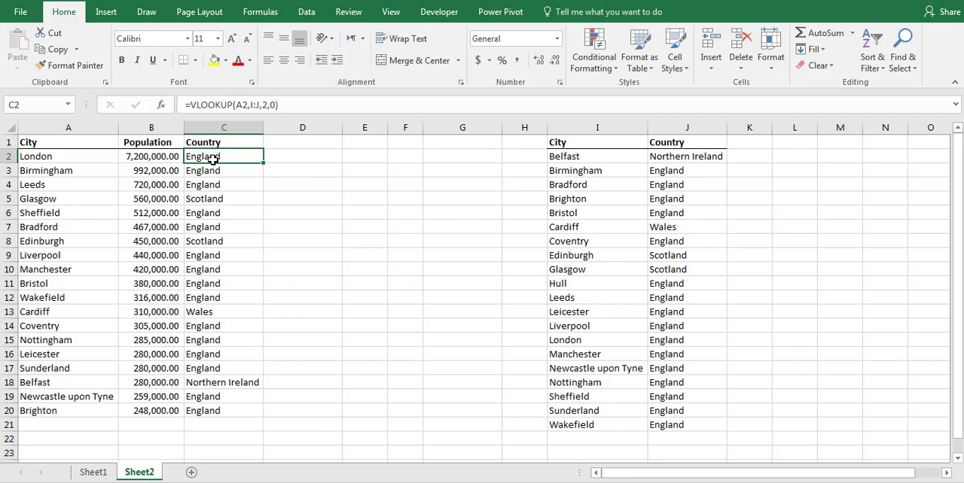
left_click(293, 106)
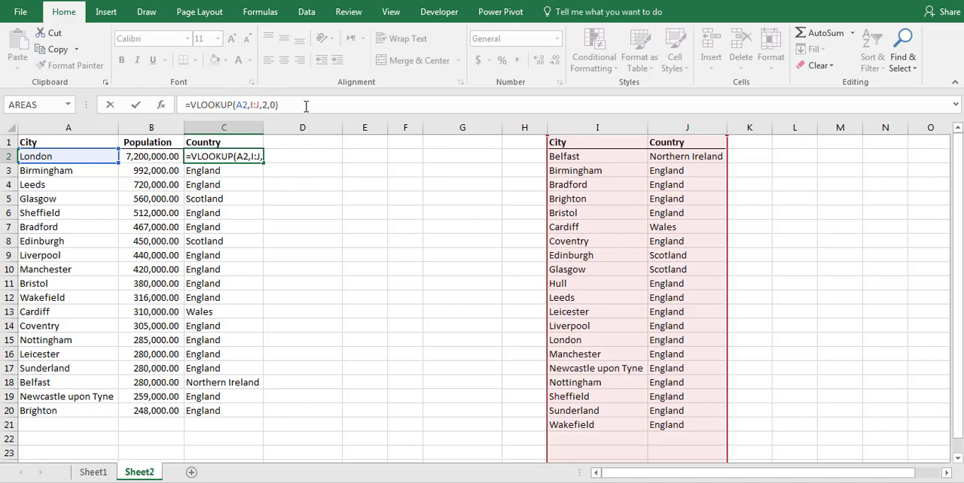
key("Return")
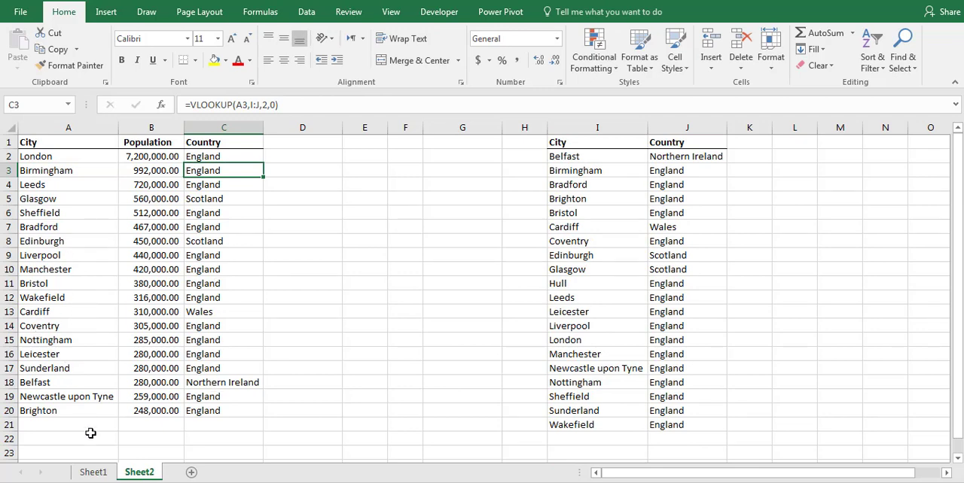
- Add Oxford to the city list in row 21 with a population of 150000
left_click(63, 425)
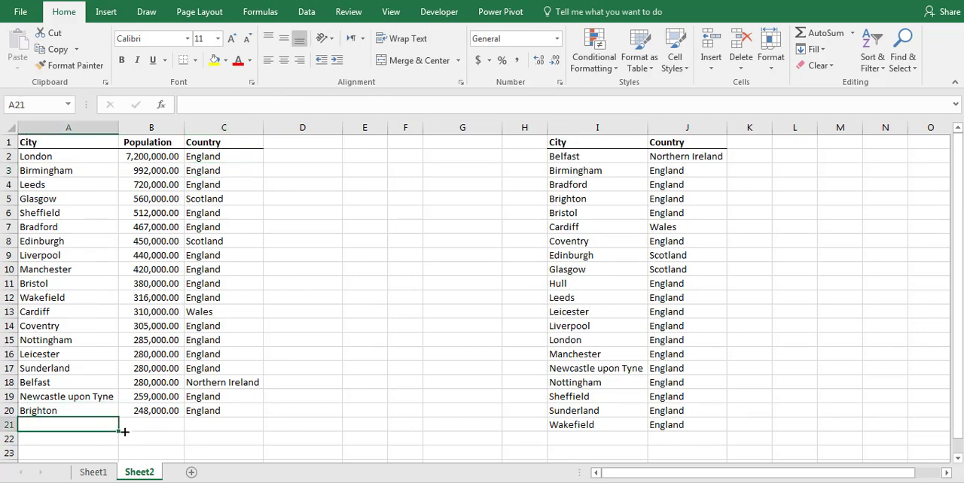
type("Oxford")
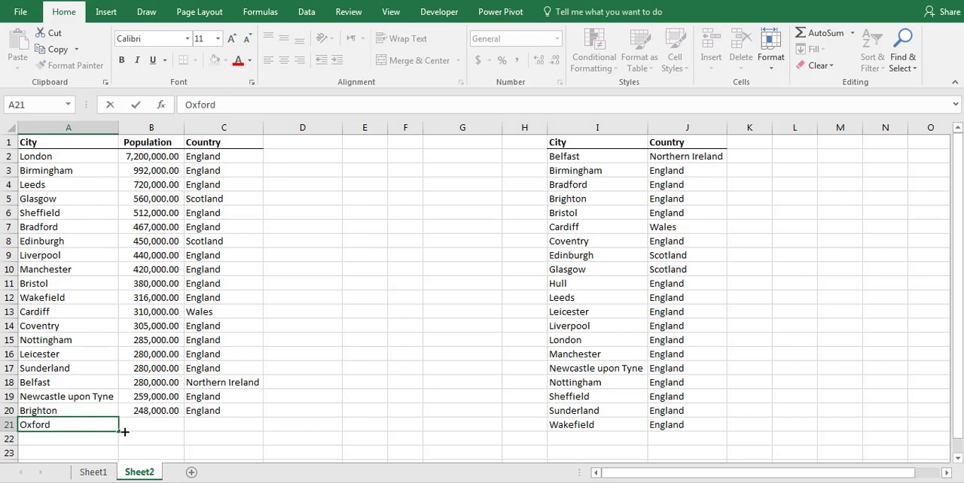
key("Return")
left_click(158, 427)
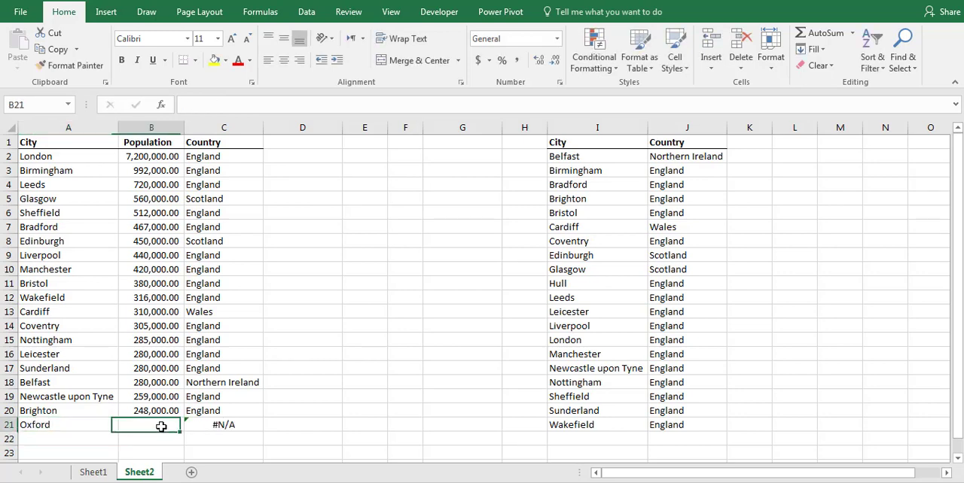
type("150000")
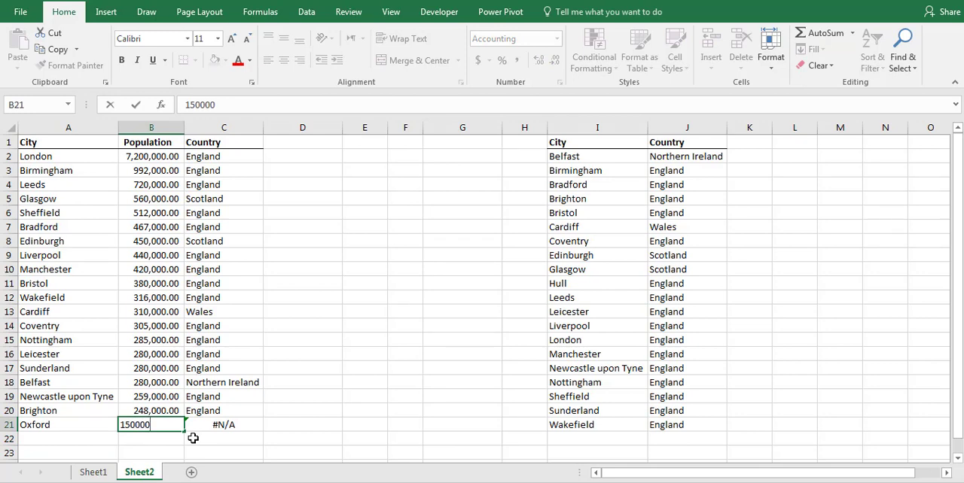
key("Return")
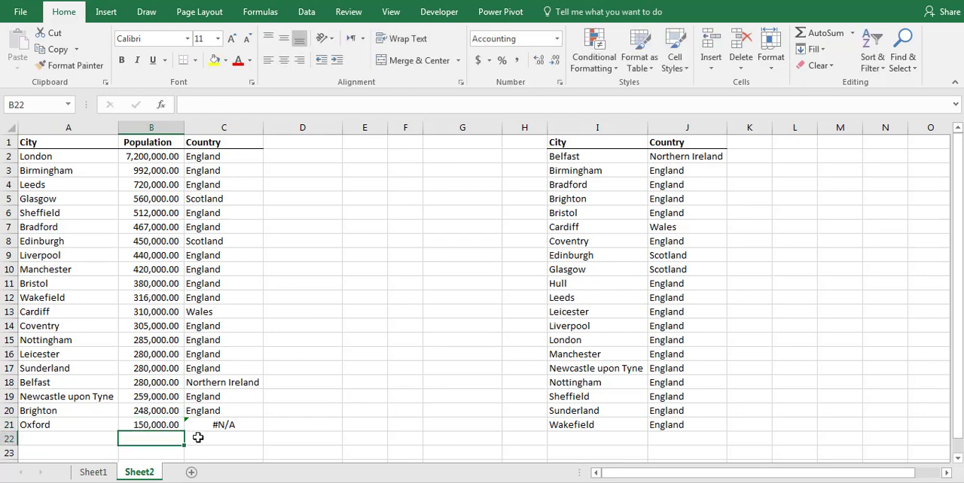
- Examine the VLOOKUP formula in Oxford's Country cell, C21, and leave it unedited
left_click(246, 425)
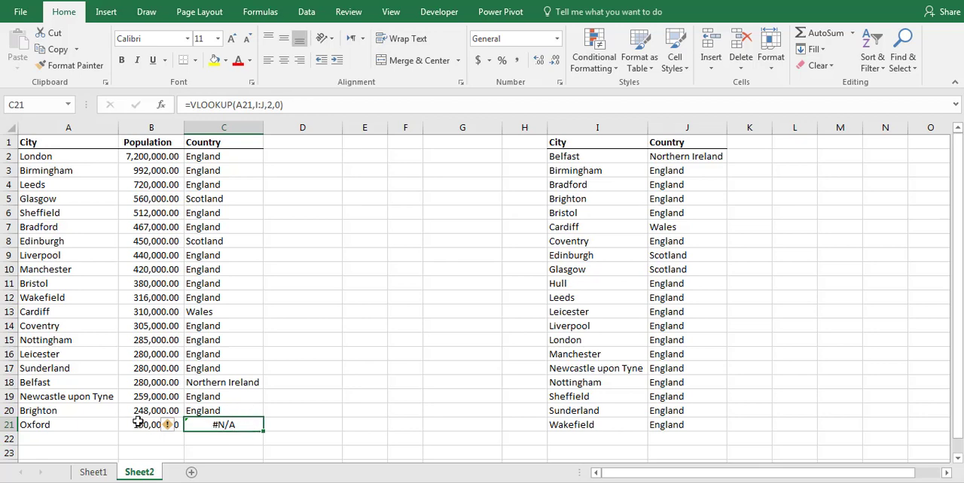
double_click(235, 424)
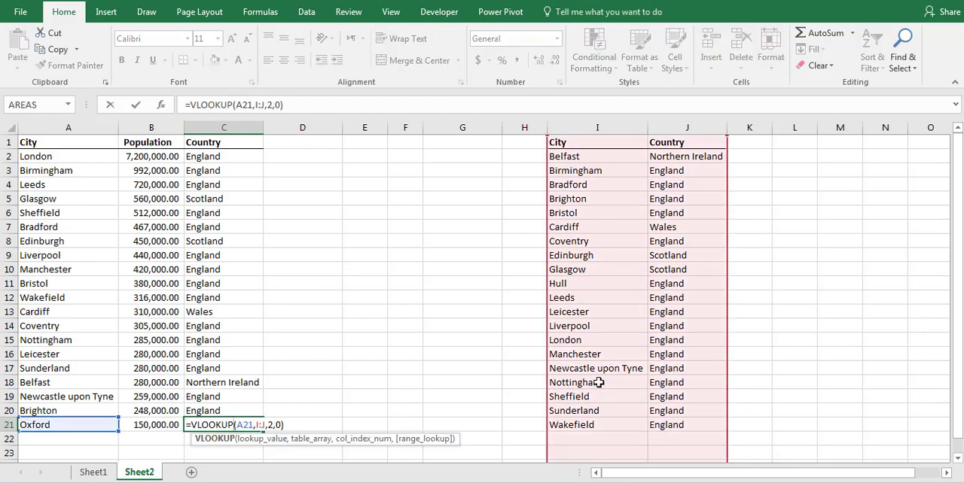
key("Escape")
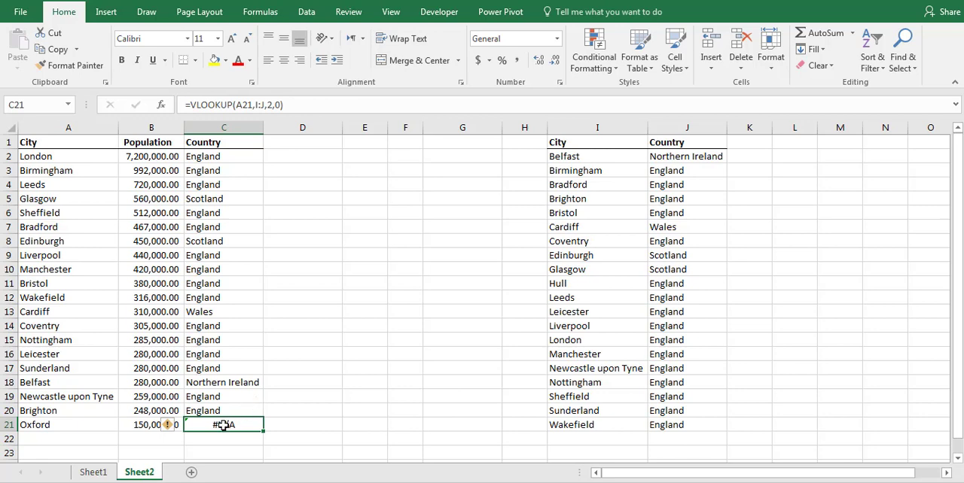
- Clear the Country formulas in C2:C21 and begin an IFERROR formula in C2
left_click_drag(218, 423, 243, 160)
key("Delete")
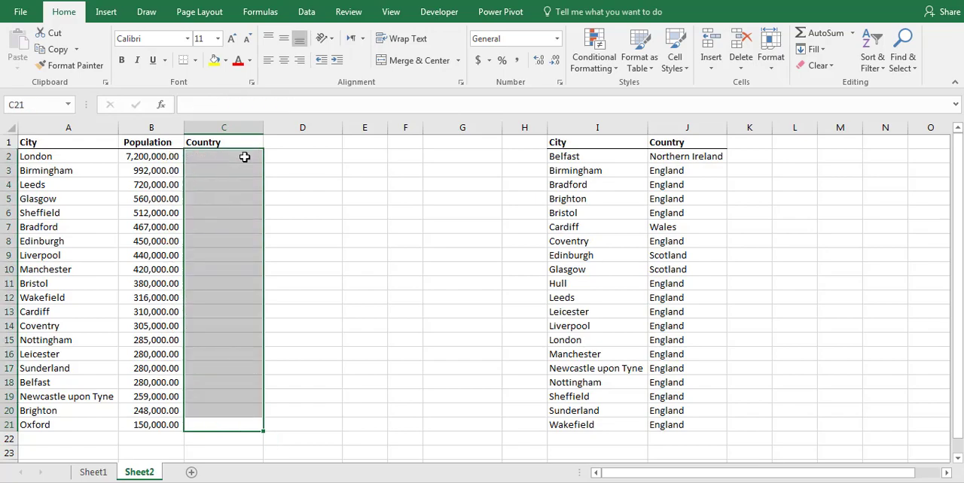
left_click(241, 158)
left_click(243, 106)
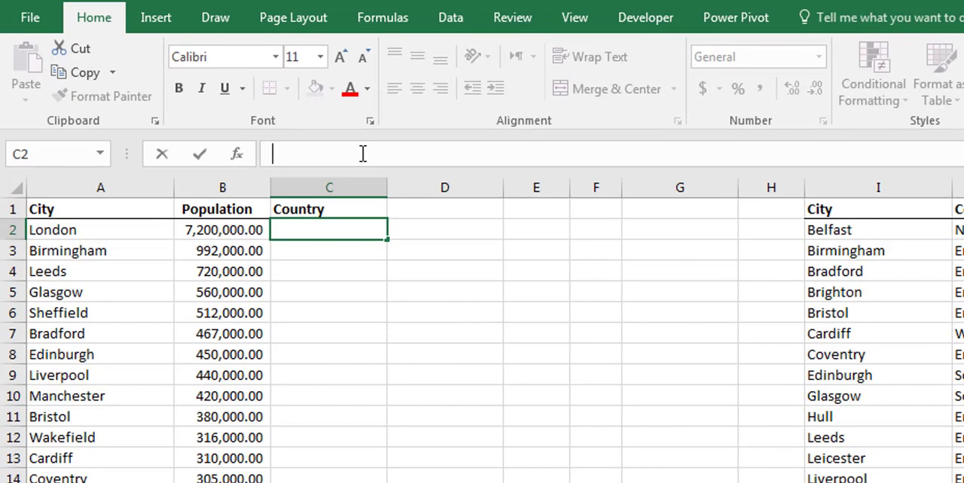
type("=ife")
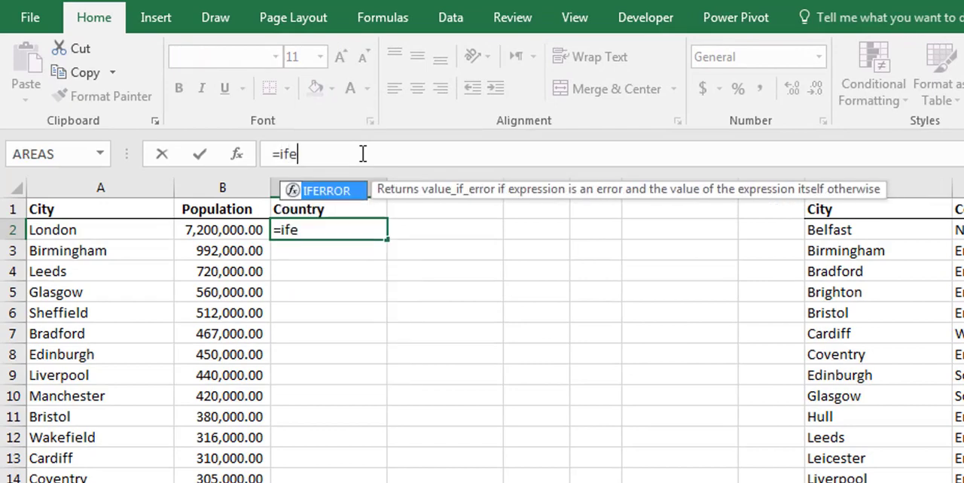
type("rror(")
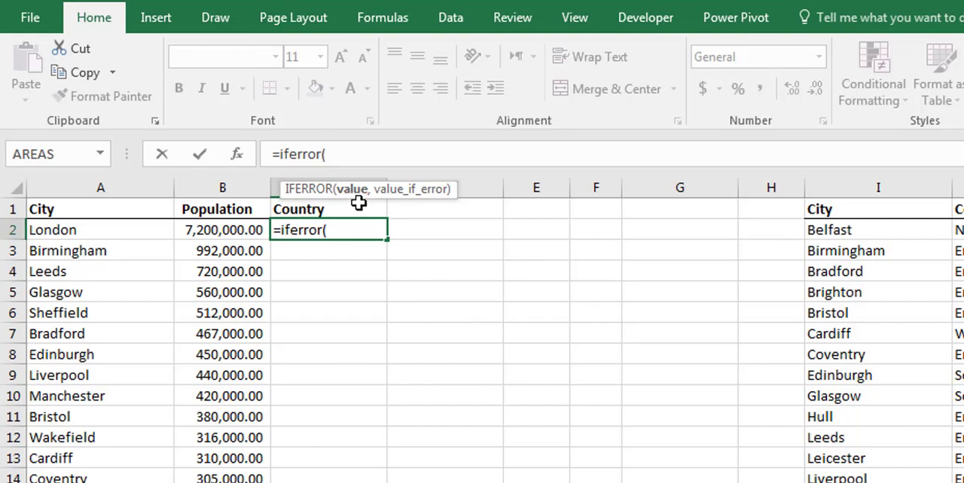
- Enter VLOOKUP(A2,I:J,2,0) as the value argument of the IFERROR formula in C2
type("vloo")
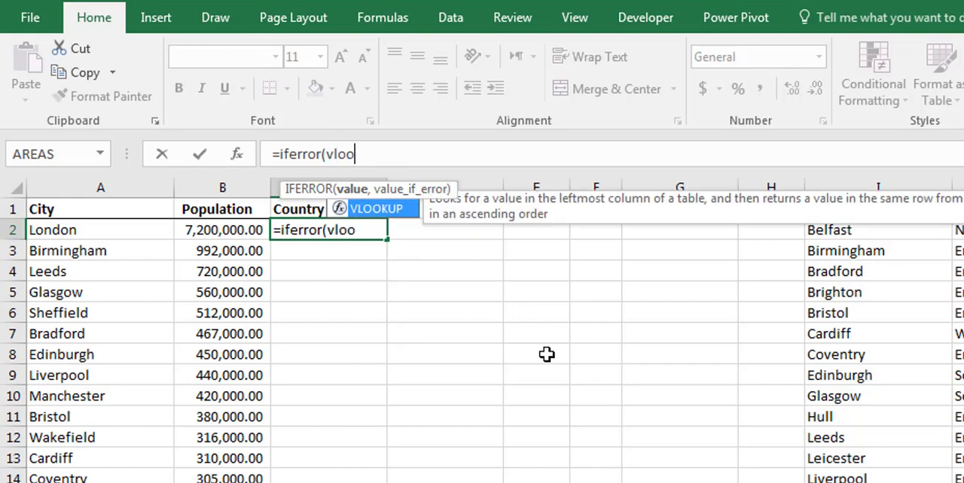
type("kup(")
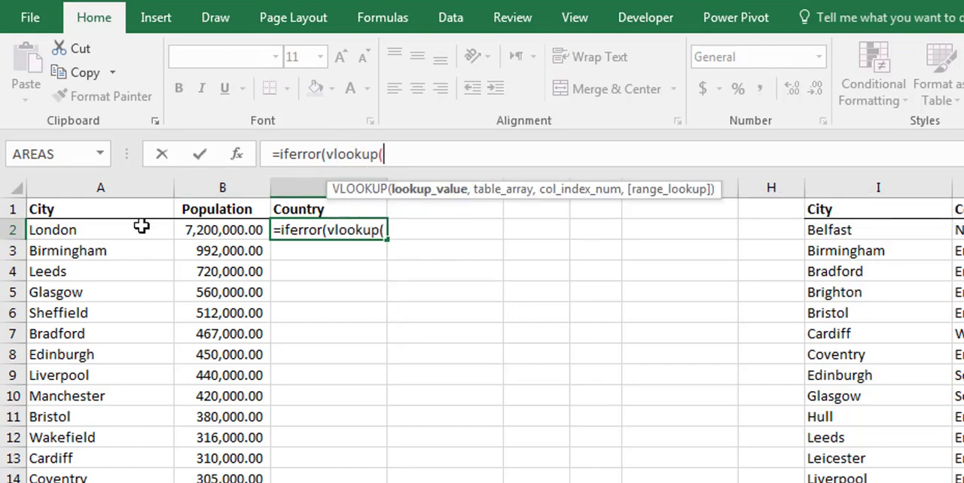
left_click(128, 227)
type(",")
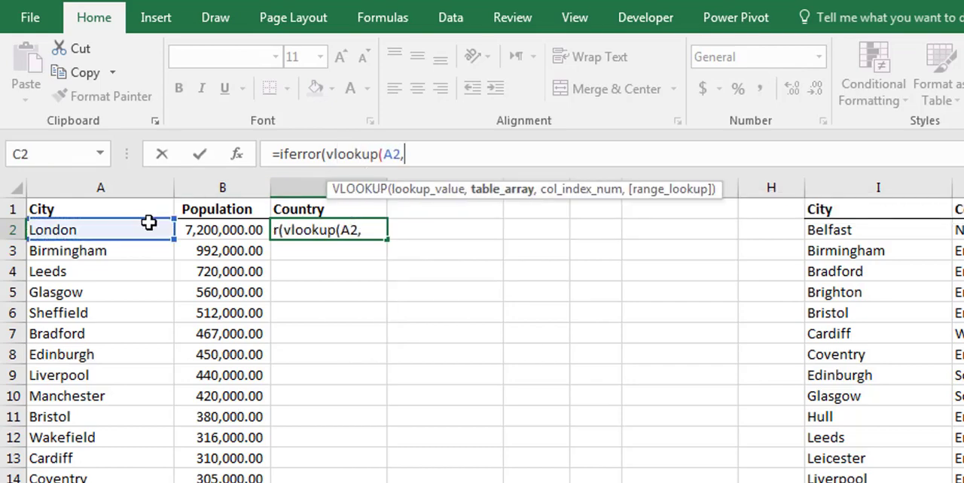
left_click_drag(874, 188, 869, 162)
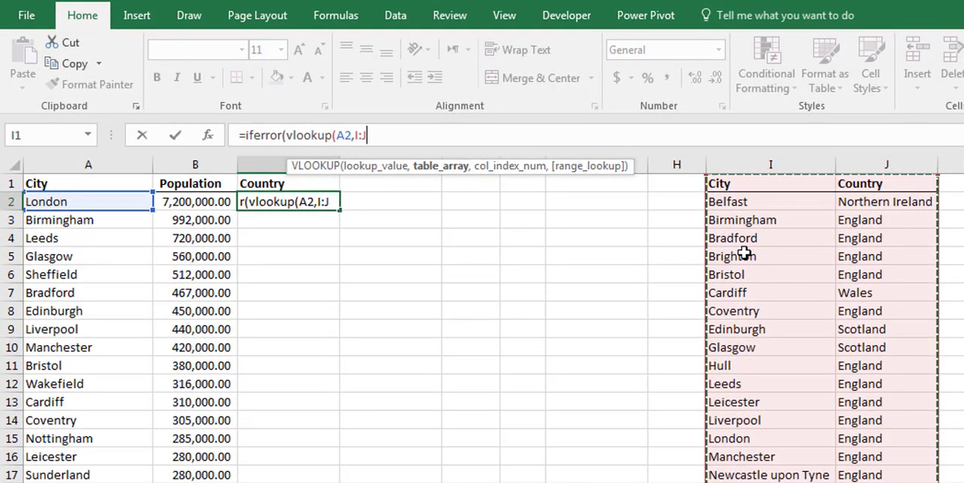
type(",2")
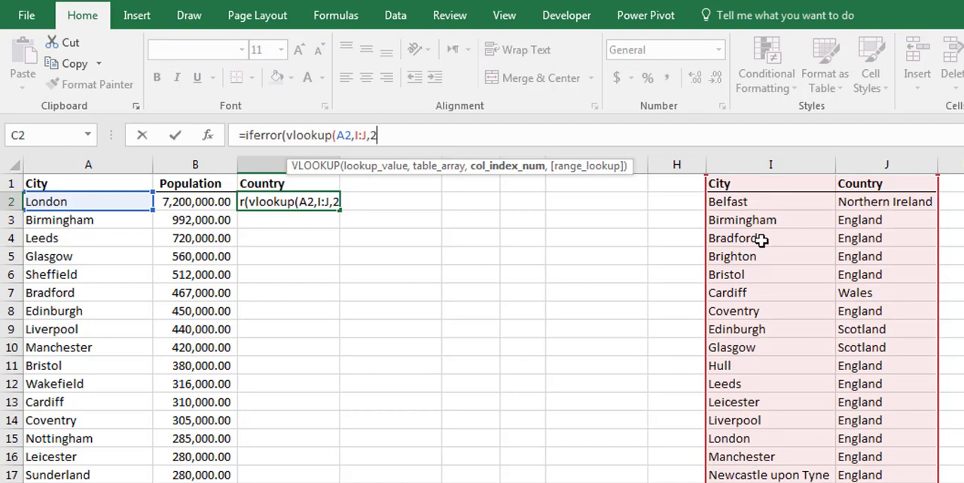
type(",0")
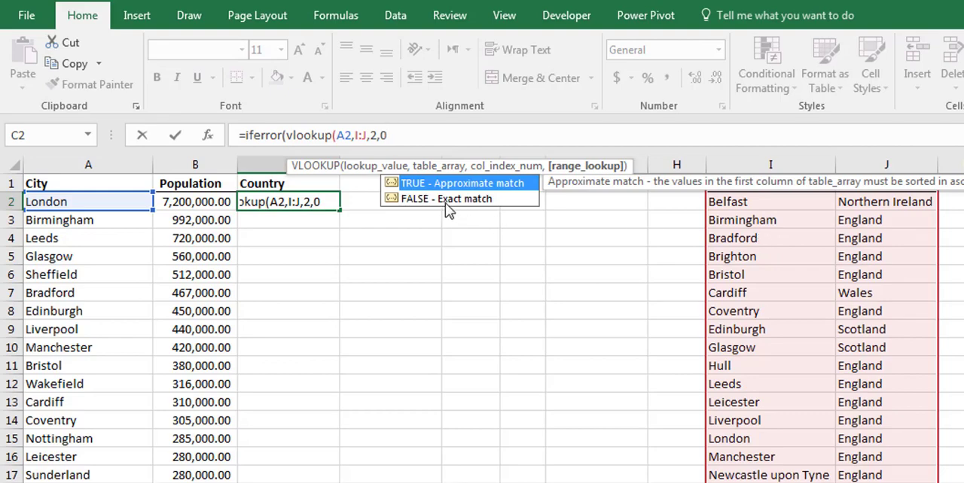
type(")")
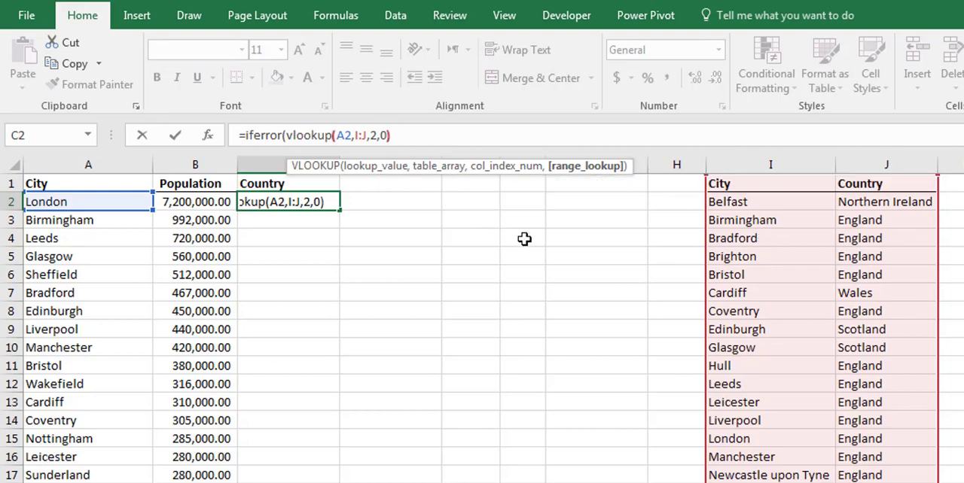
type(",")
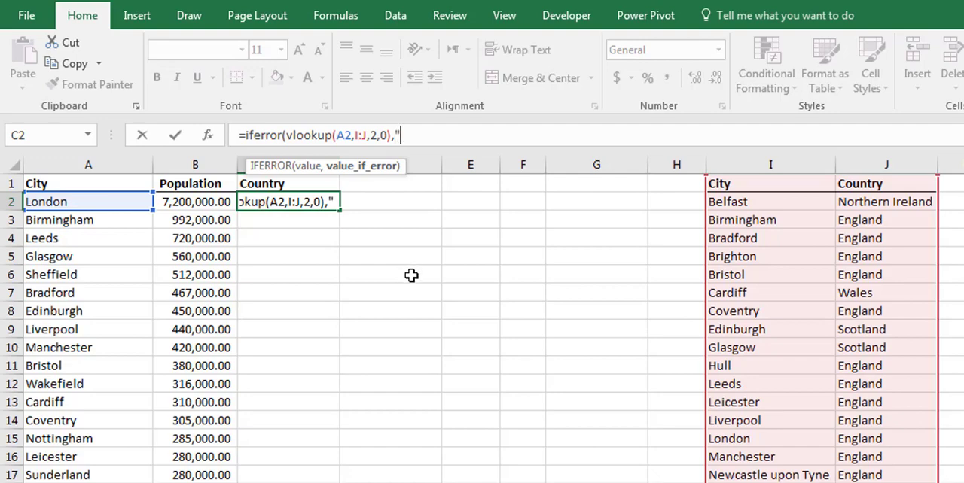
- Set the IFERROR fallback value to "Not Found" and complete the formula in C2
type("Not")
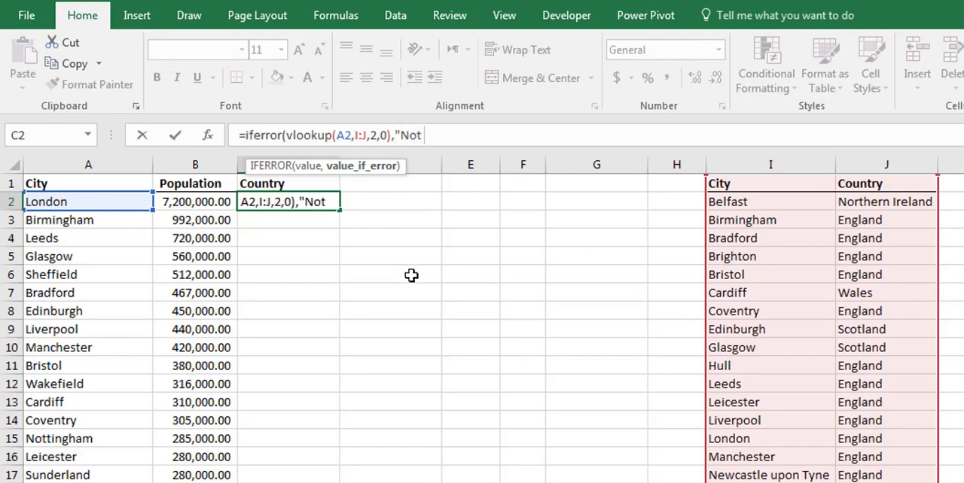
type(" Found\"")
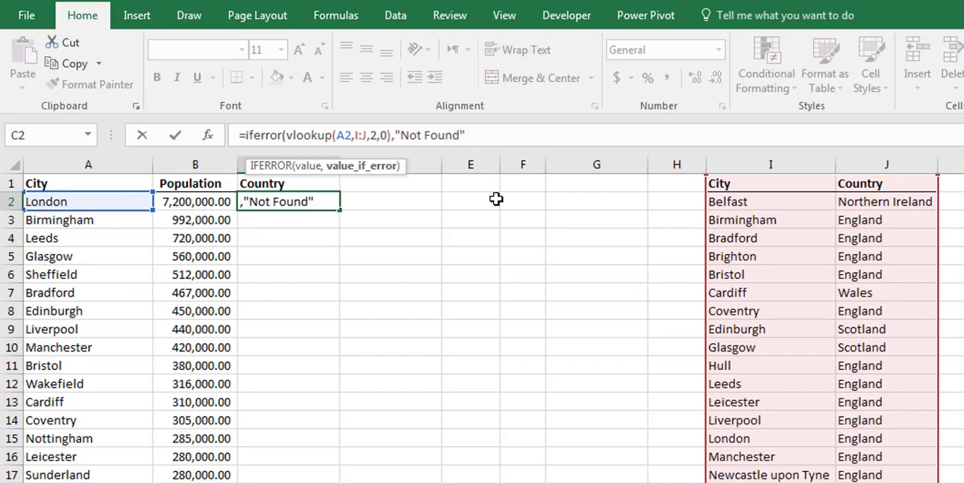
key("Return")
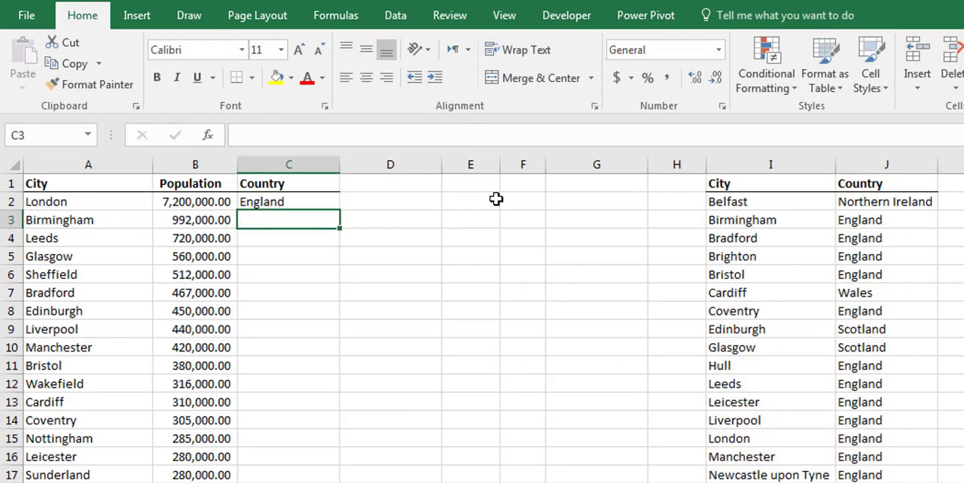
- Fill the IFERROR formula from C2 down to C21 and check Oxford's country result
left_click(296, 201)
left_click_drag(340, 208, 322, 482)
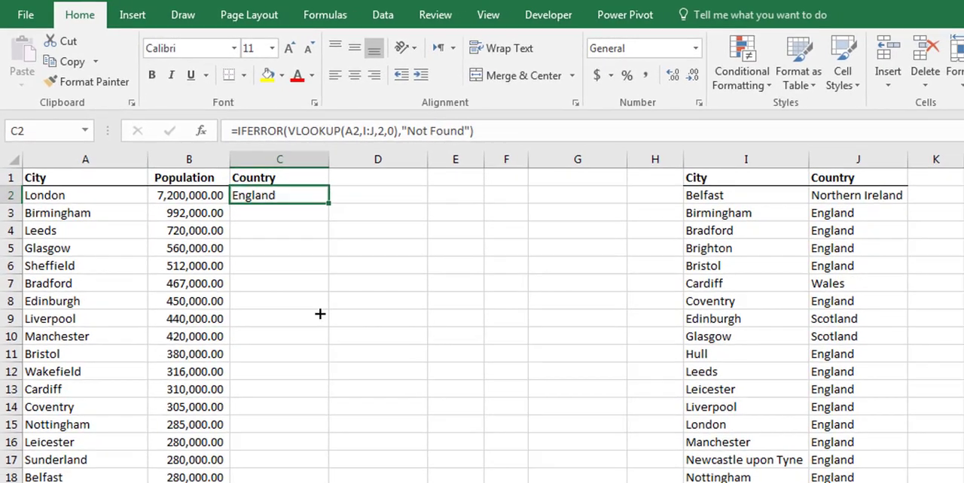
left_click_drag(249, 444, 249, 431)
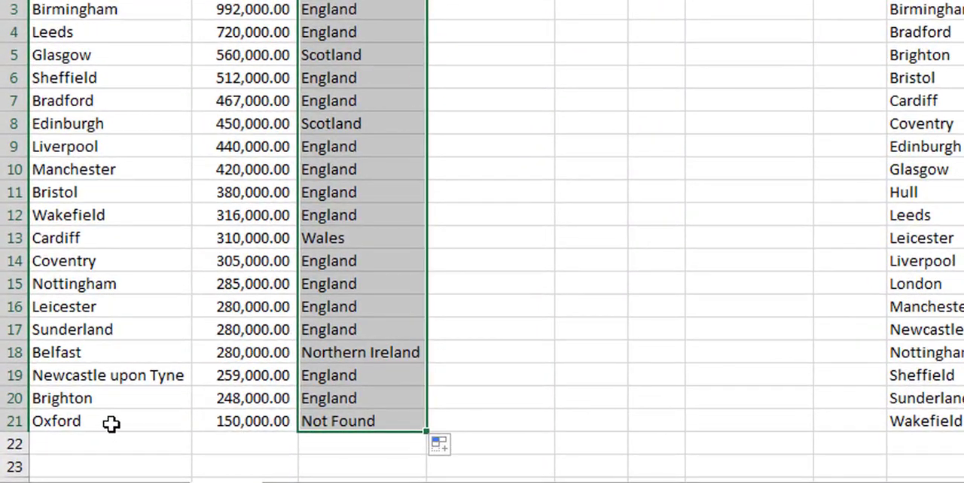
left_click(110, 424)
left_click(368, 420)
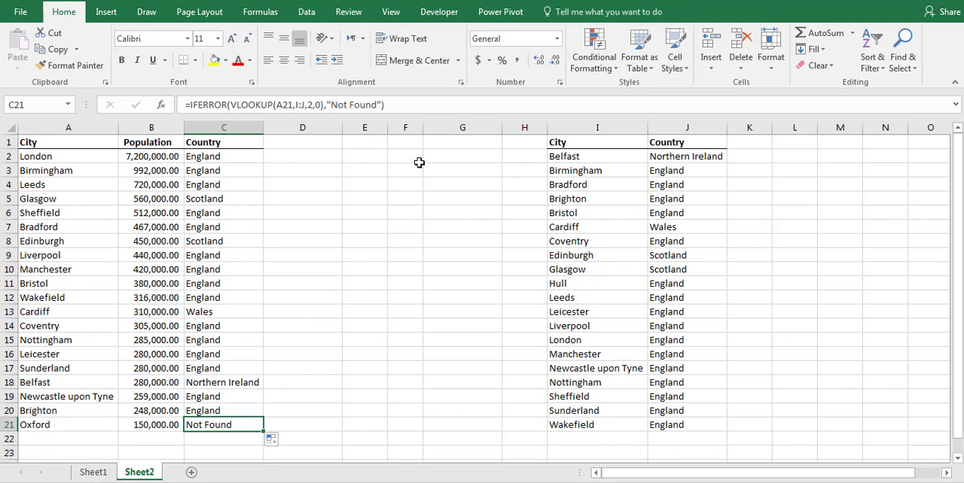
- Widen column F and copy the City and Country headers with the Belfast row from I1:J2 to F1
left_click_drag(423, 127, 439, 128)
left_click_drag(615, 148, 683, 153)
key("ctrl+c")
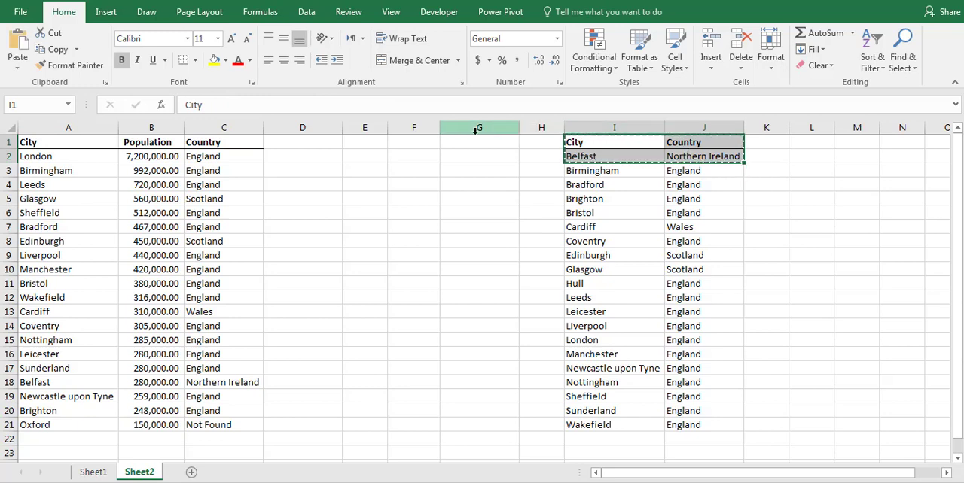
left_click(428, 144)
key("ctrl+v")
- Replace the copied entry in F2:G2 with Oxford as the city and England as the country
left_click(407, 155)
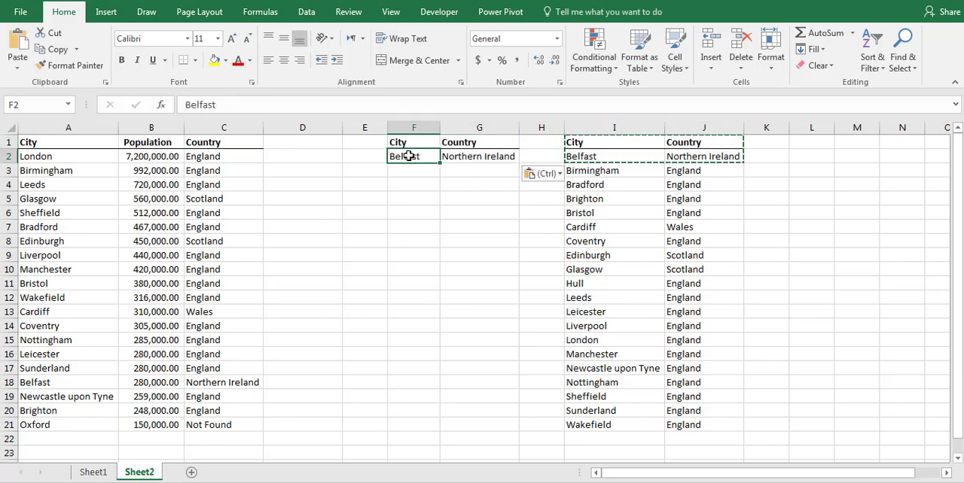
type("Oxford")
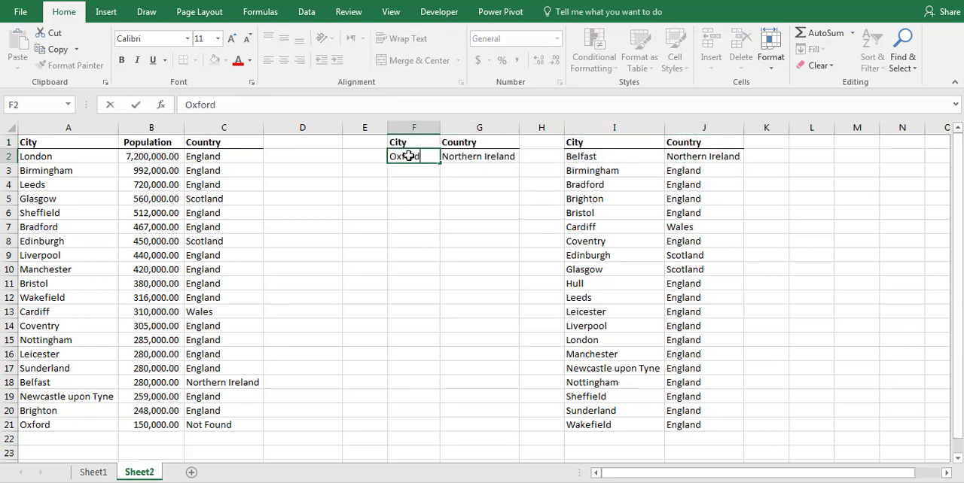
key("Return")
key("Up")
key("Right")
type("Engla")
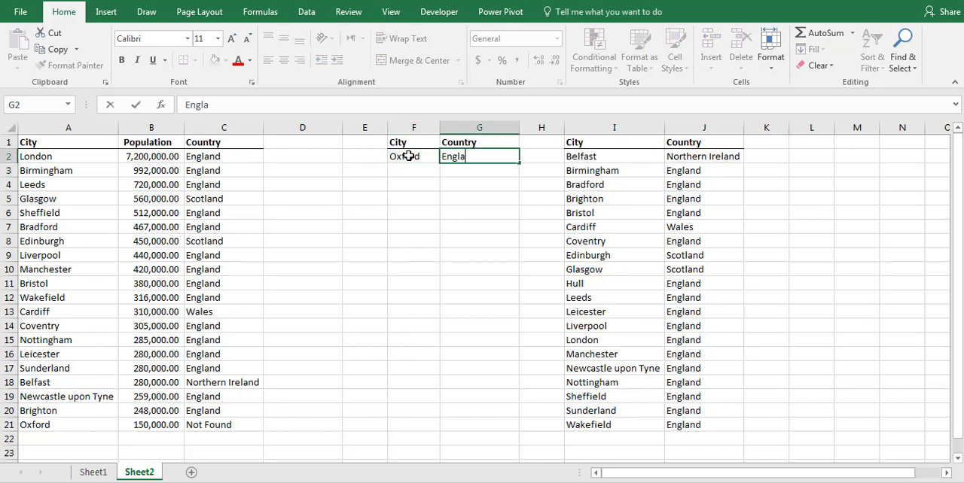
type("nd")
key("Return")
- Replace the "Not Found" fallback in C2's IFERROR formula with a second VLOOKUP that looks up A2
left_click(235, 161)
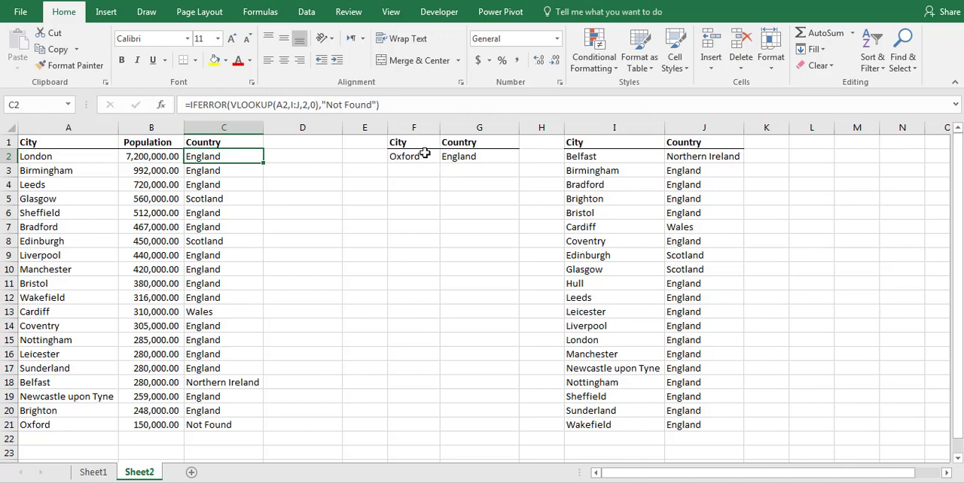
left_click(396, 104)
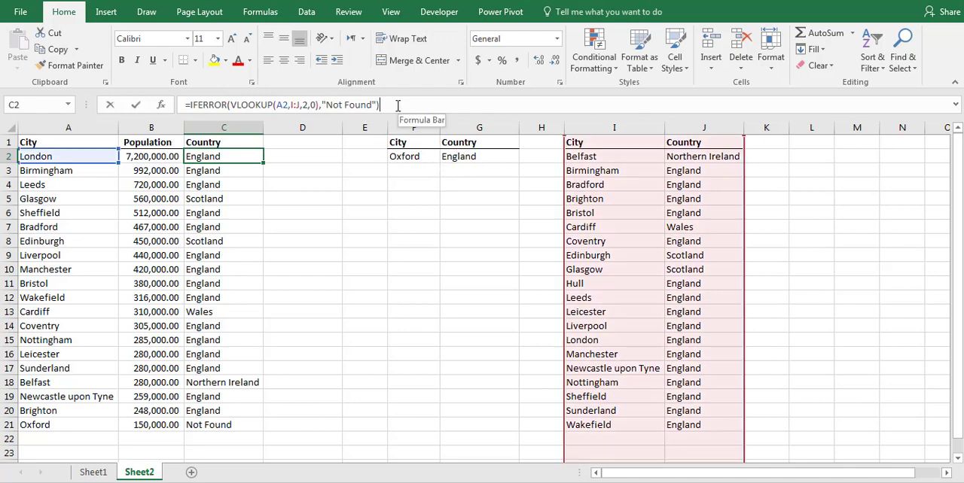
left_click_drag(377, 105, 326, 105)
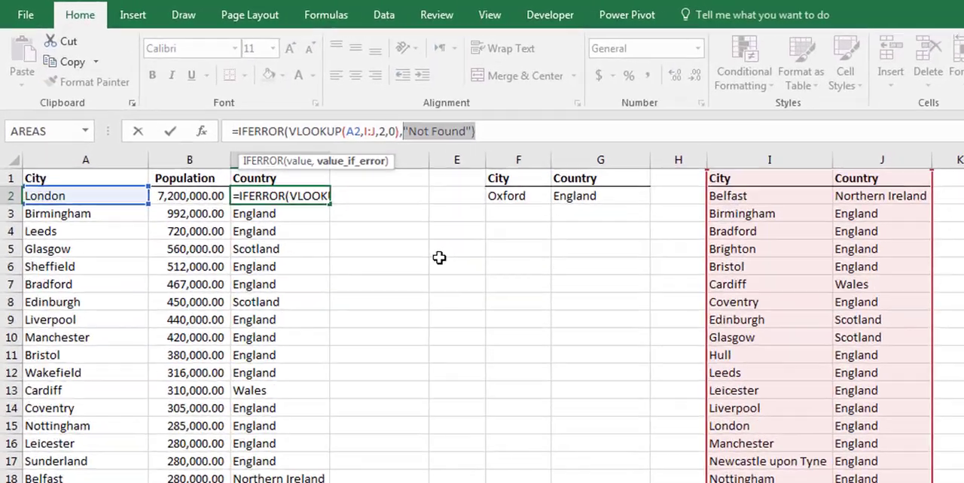
key("BackSpace")
type("vlookup(")
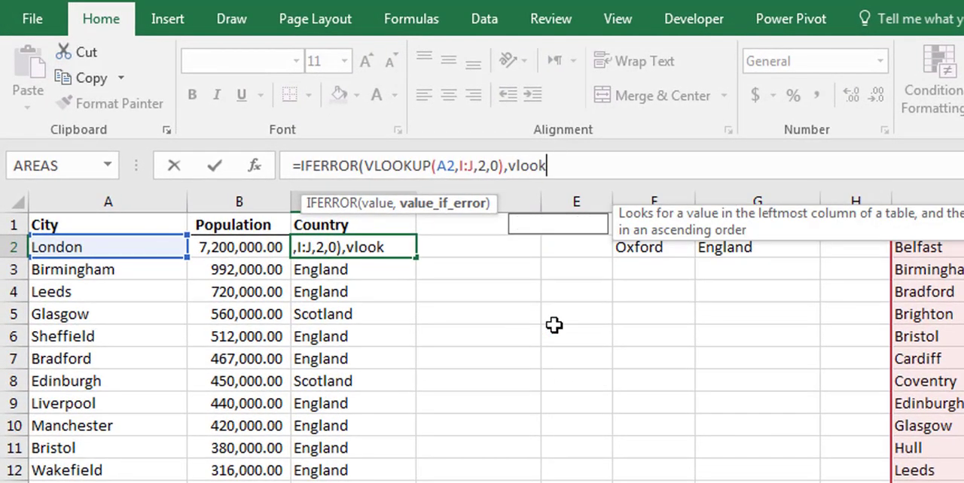
left_click(88, 247)
type(",")
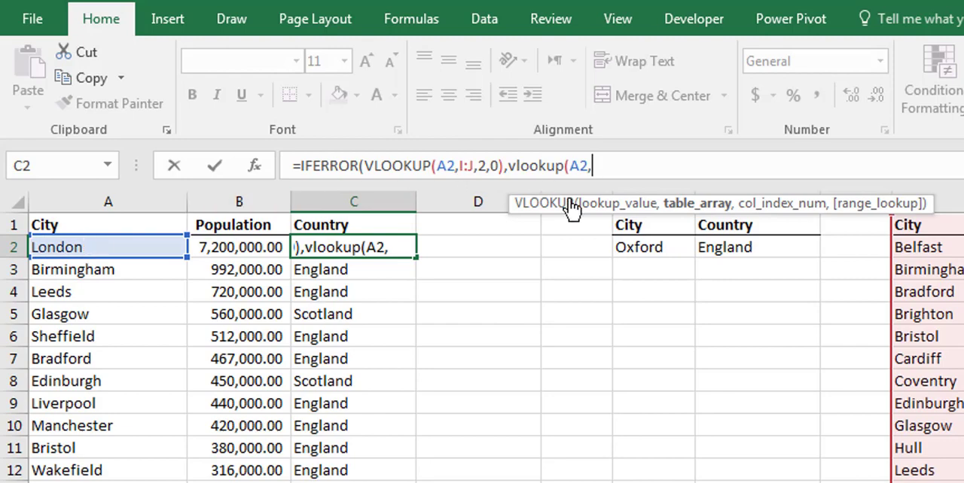
- Complete C2's second VLOOKUP with columns F:G as the table, column index 2 and exact match 0
left_click_drag(563, 203, 552, 203)
left_click_drag(405, 192, 233, 194)
left_click_drag(684, 192, 754, 204)
type(",")
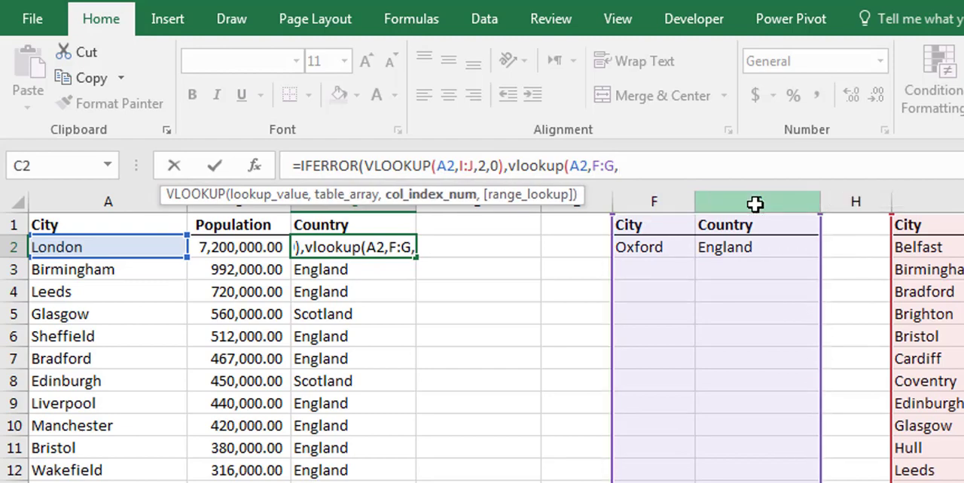
type("2,0)")
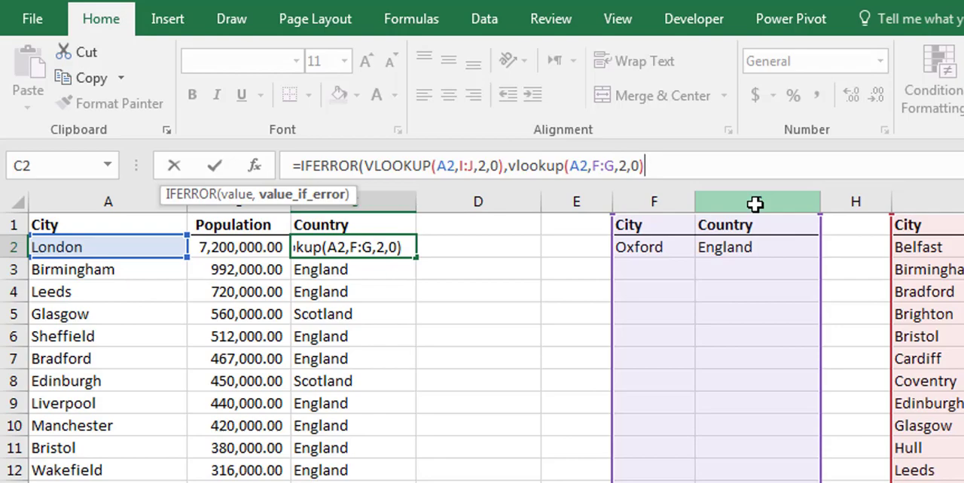
type(")")
key("Return")
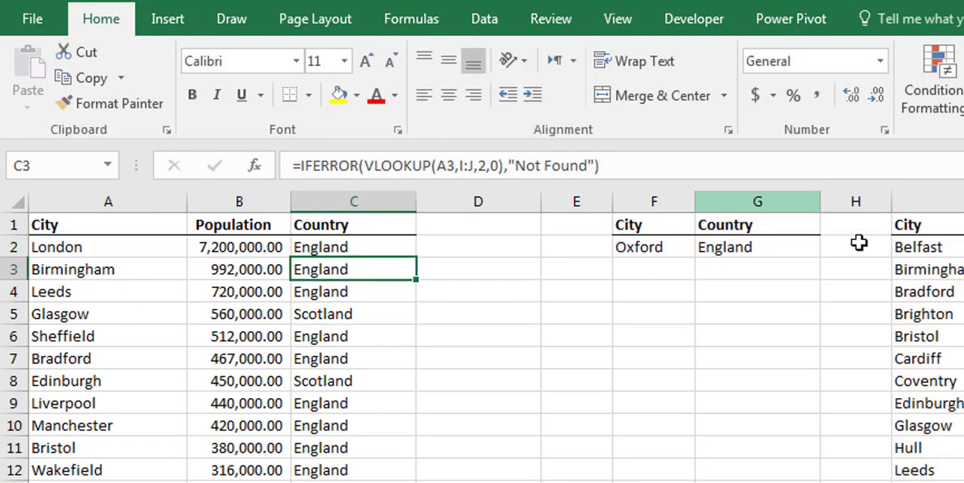
- Fill the two-table lookup formula from C2 down to C21 and check Oxford's formula
left_click(384, 249)
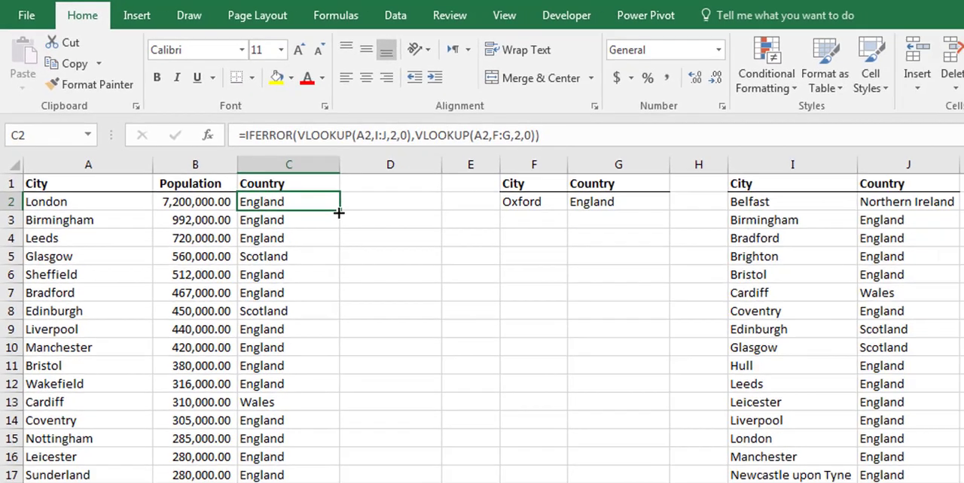
mouse_move(416, 259)
left_mouse_down()
mouse_move(251, 329)
mouse_move(246, 428)
left_mouse_up()
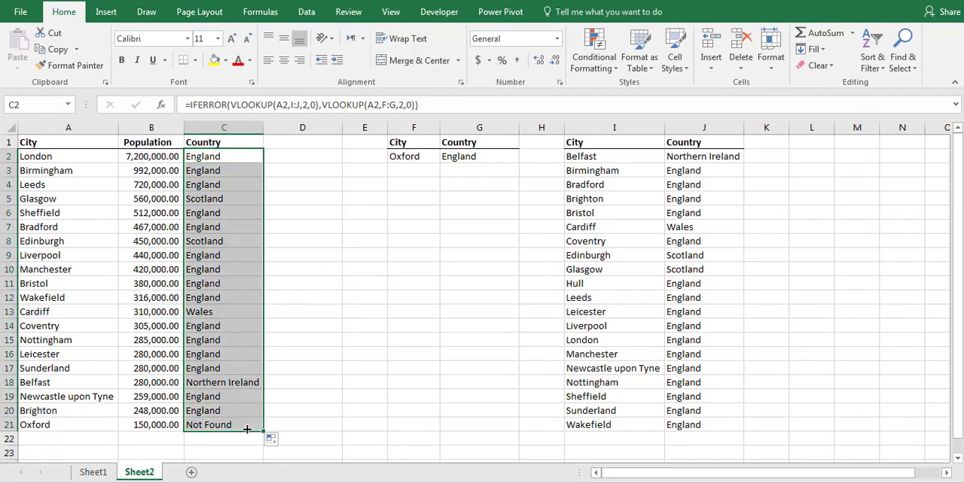
left_click(217, 427)
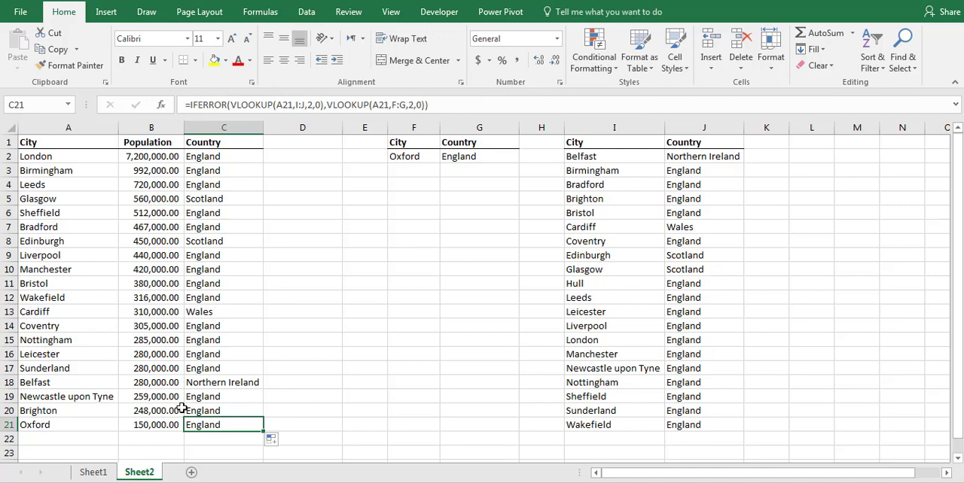
- Add Chester with a population of 75,000 in row 22 and check its country formula
left_click(68, 440)
type("Chester")
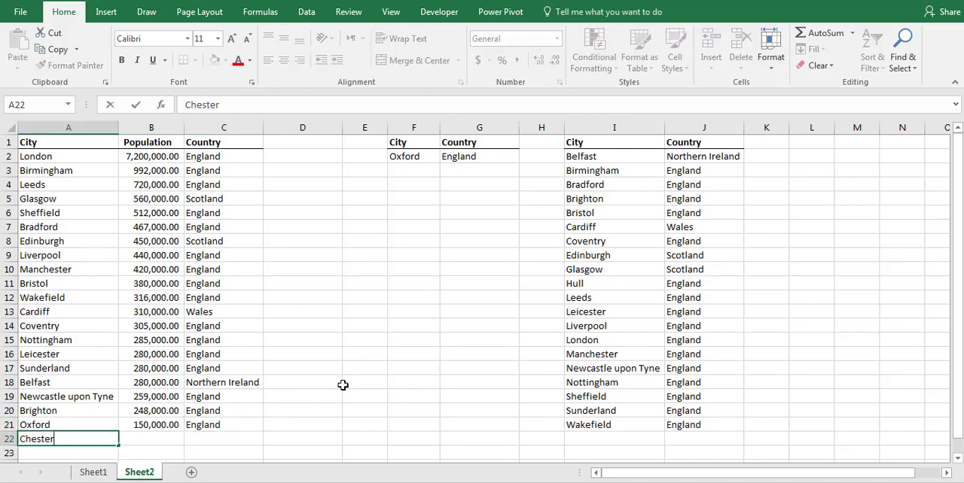
key("Return")
key("Up")
key("Right")
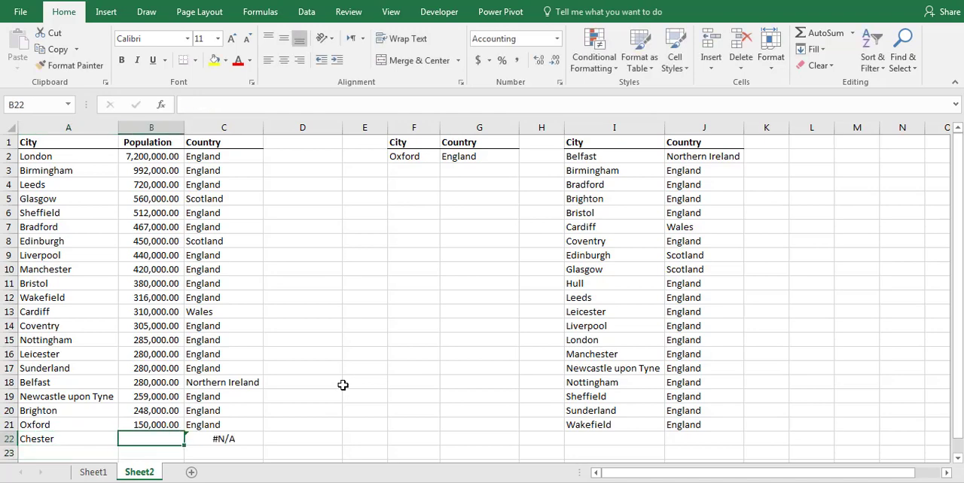
type("7")
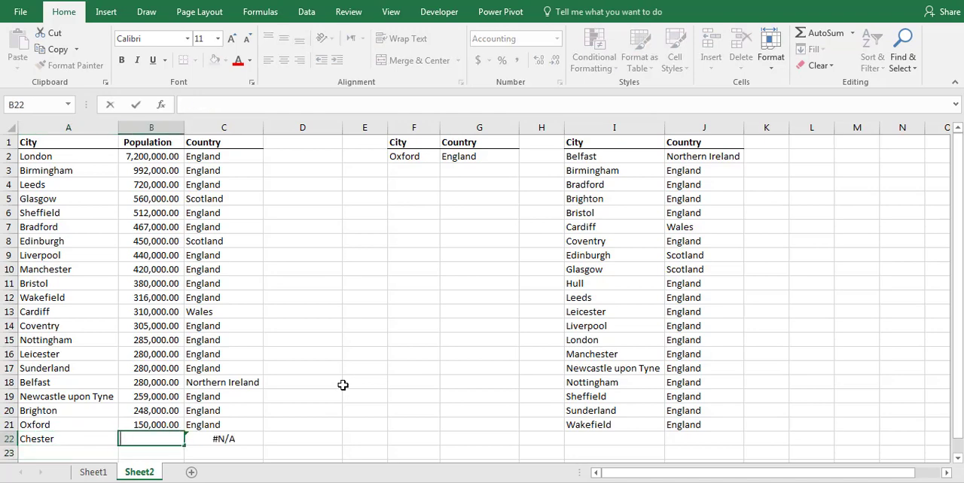
type("5,000")
key("Return")
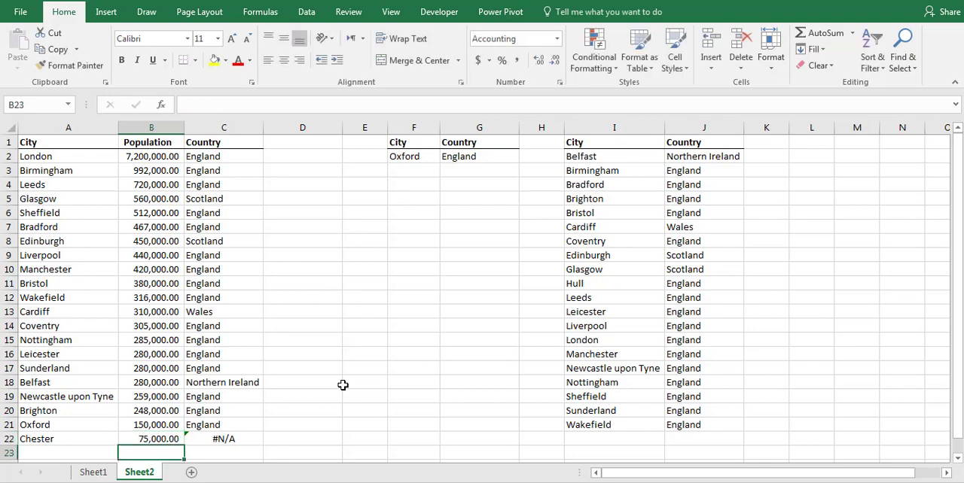
left_click(250, 440)
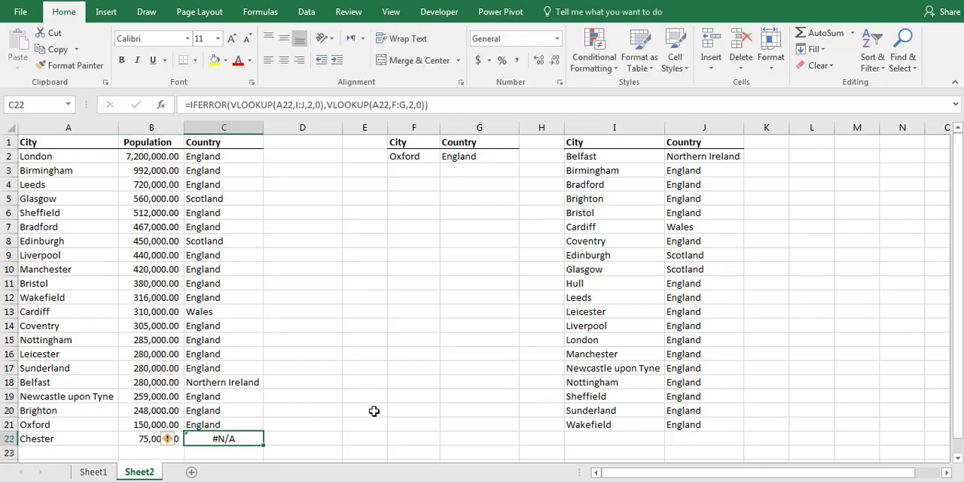
- Insert a nested IFERROR around the second VLOOKUP in C2's formula
left_click(237, 161)
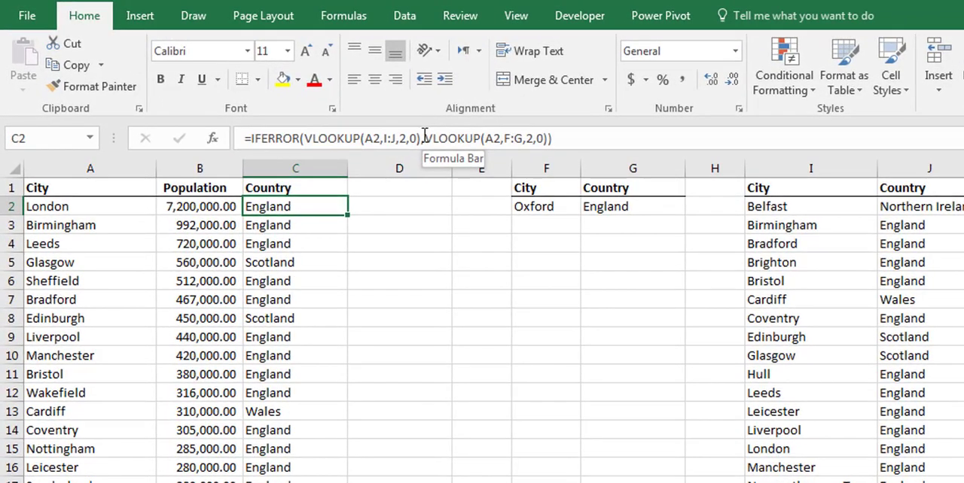
left_click(321, 106)
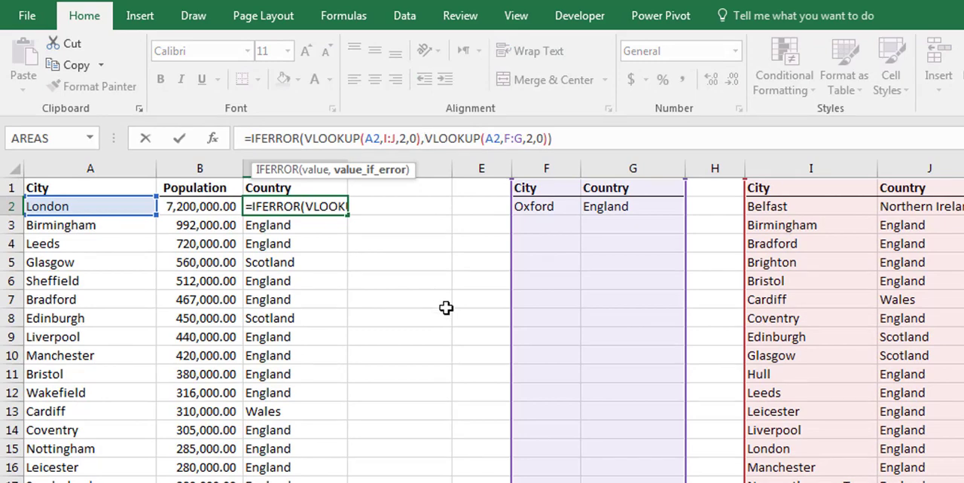
type("iferror")
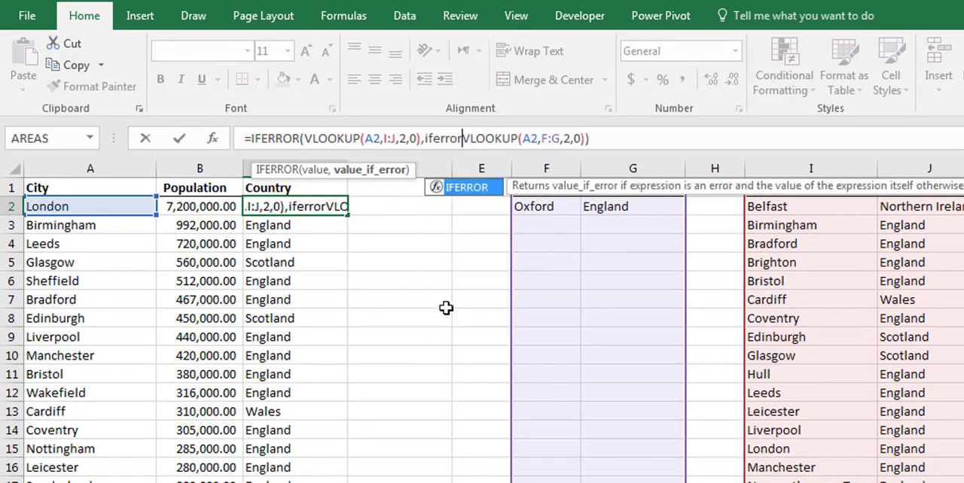
type("(")
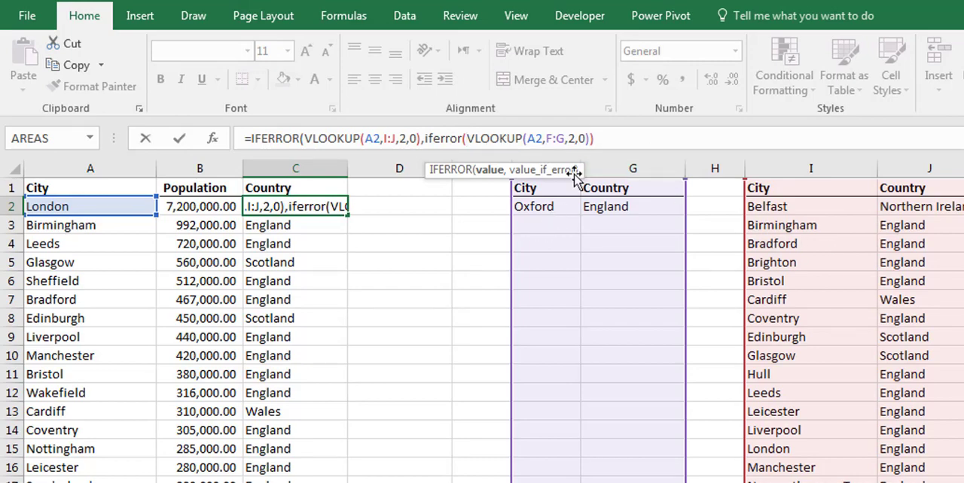
- Set the nested IFERROR's fallback value to "Not Found" and complete the formula in C2
type(")")
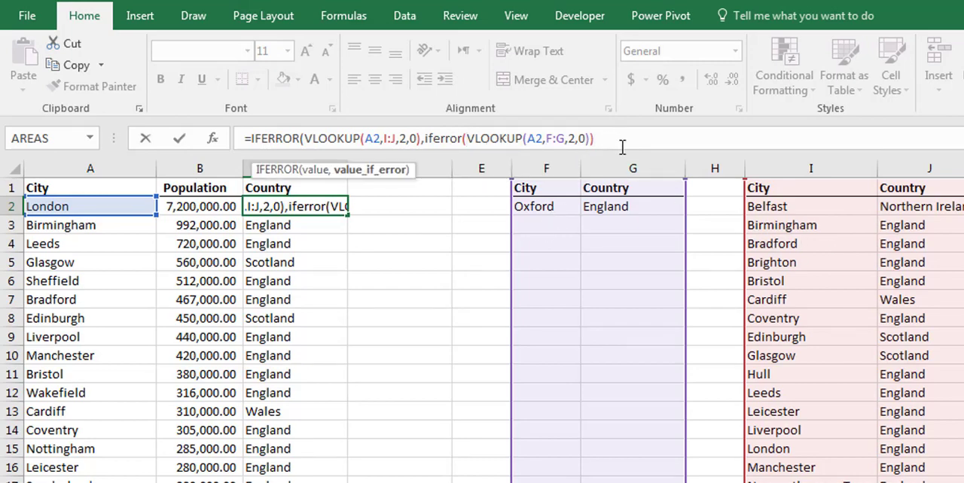
type(",")
key("BackSpace")
key("BackSpace")
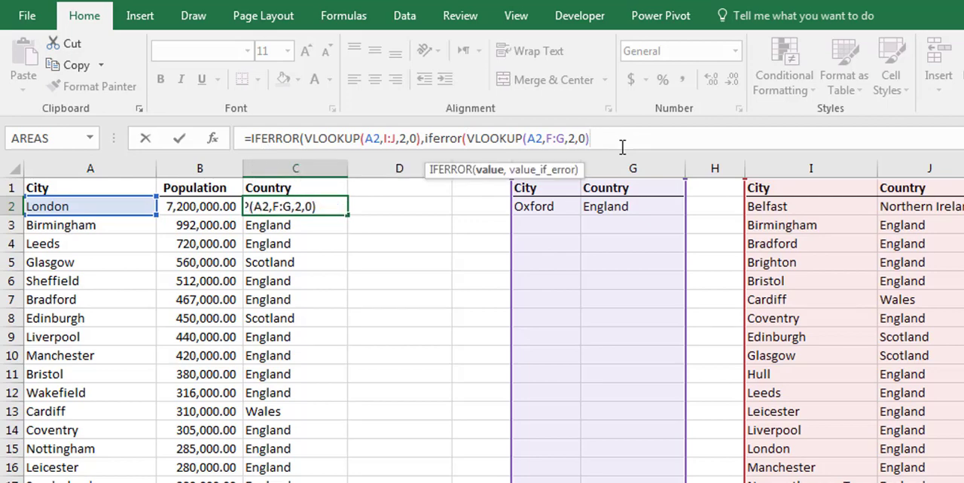
type(",\"")
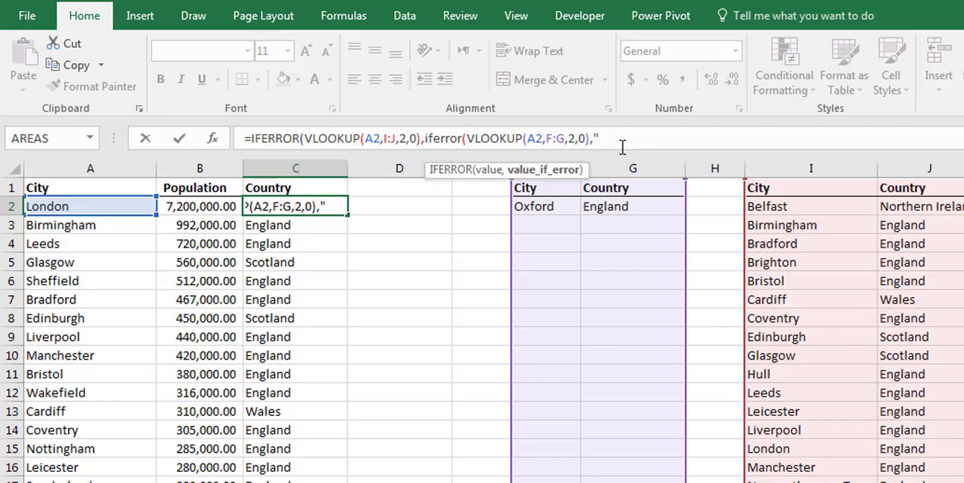
type("Not Found\"")
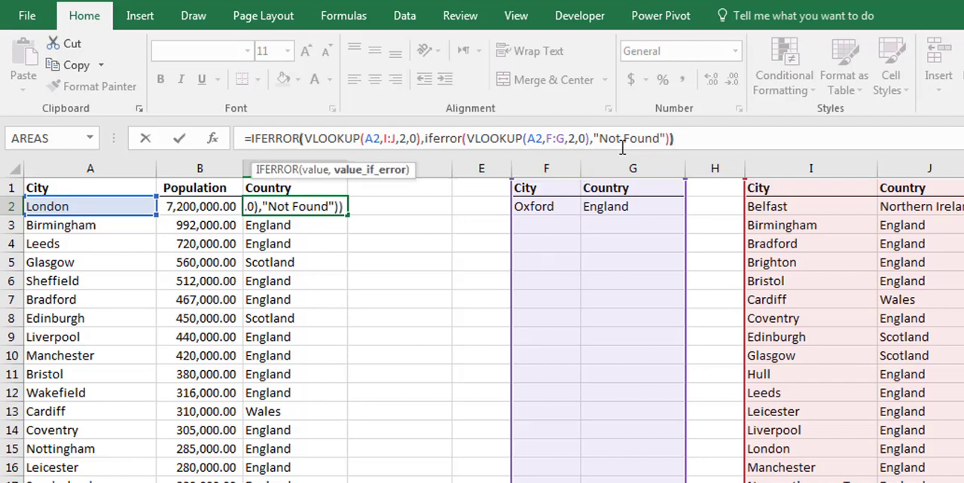
key("Return")
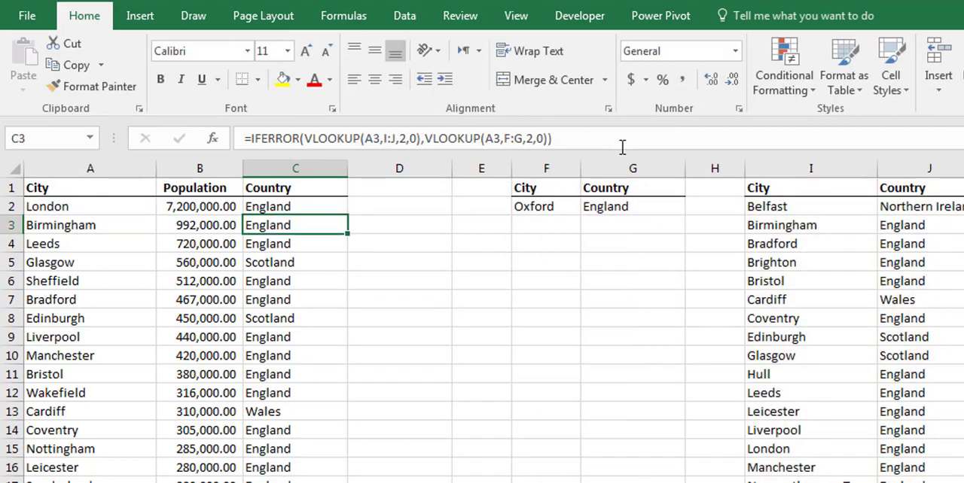
- Fill the nested IFERROR formula from C2 down to C22 and review the formula for Chester
left_click(309, 208)
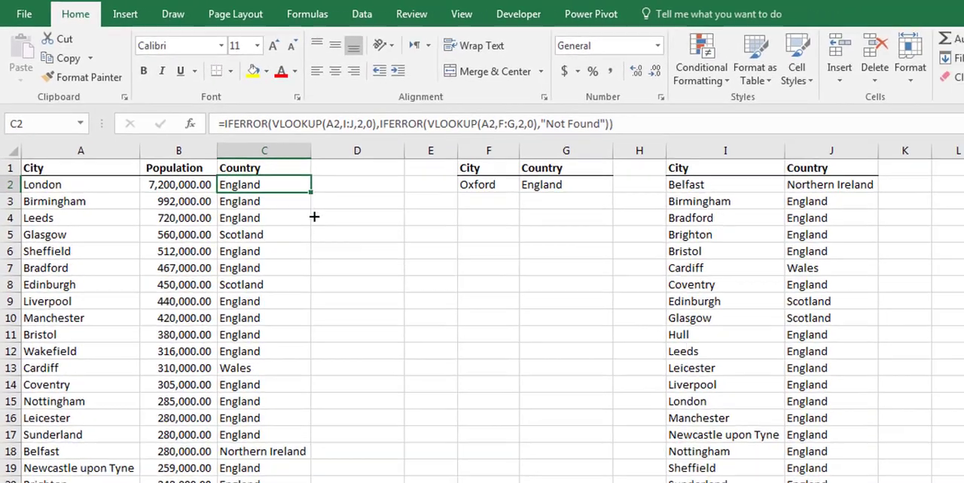
double_click(348, 215)
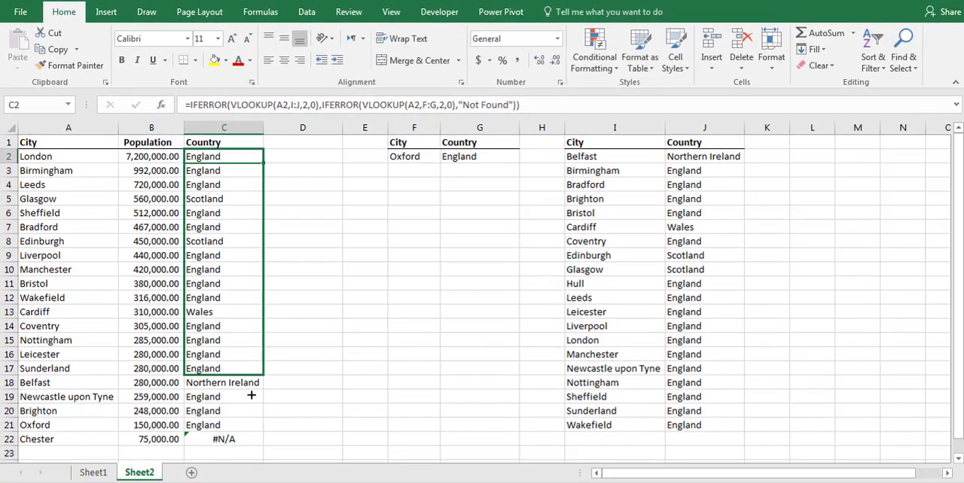
left_click(227, 441)
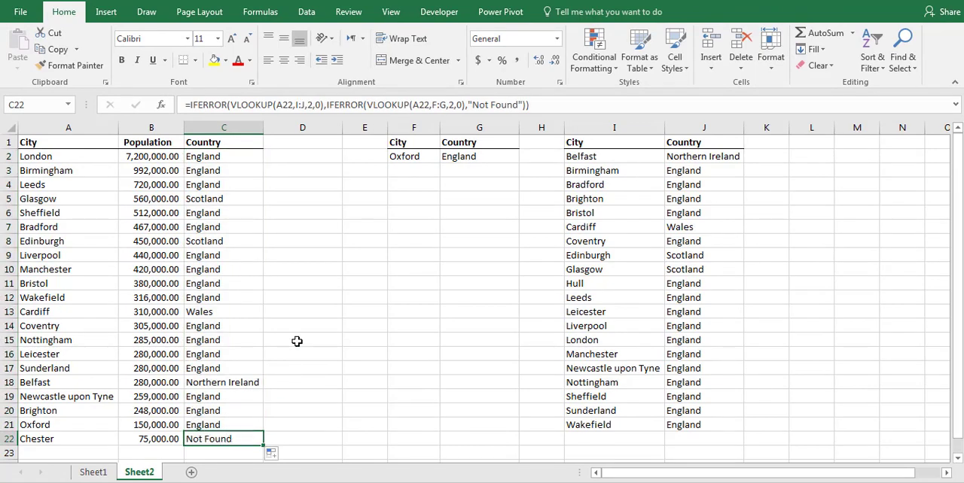
left_click(559, 109)
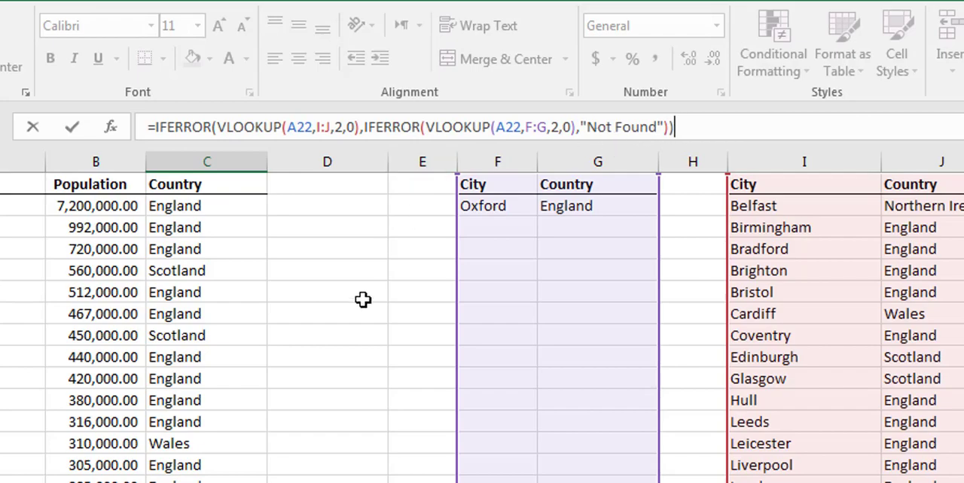
key("ctrl+Return")
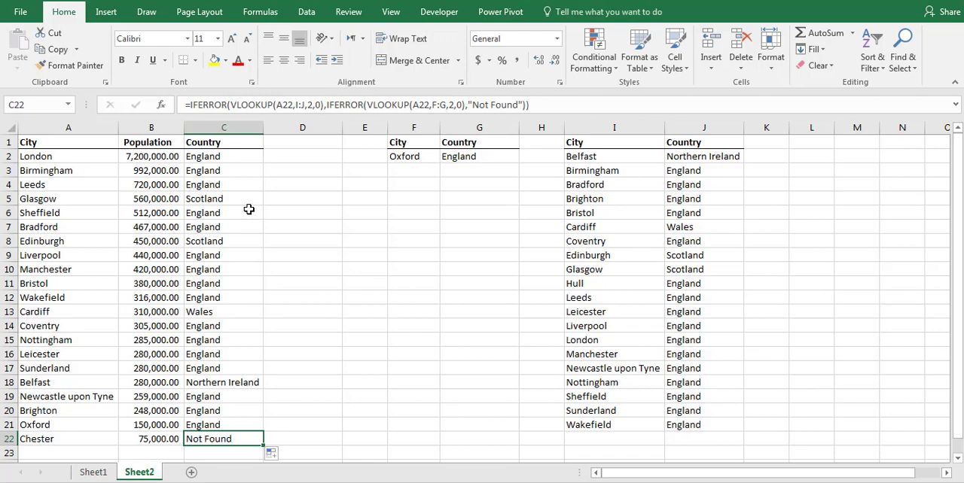
- Add the header "In table?" in D1 beside the Country column
left_click(308, 145)
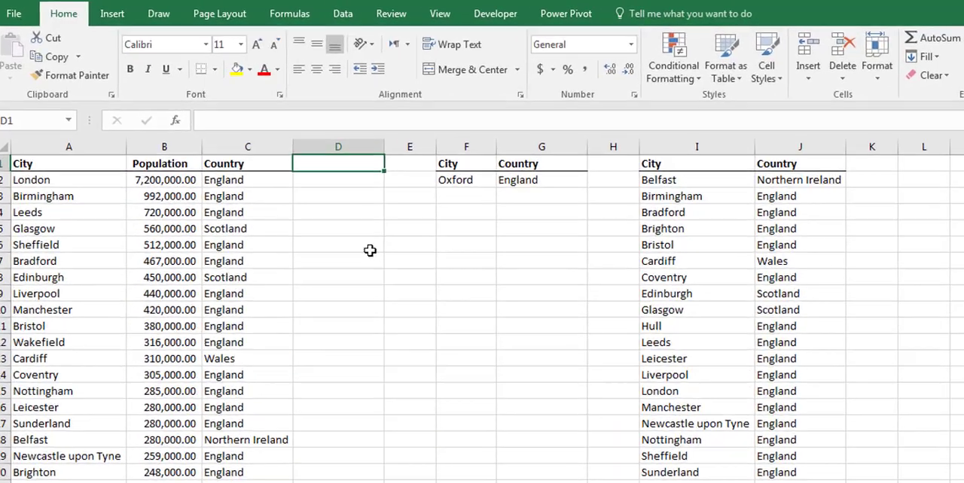
type("In")
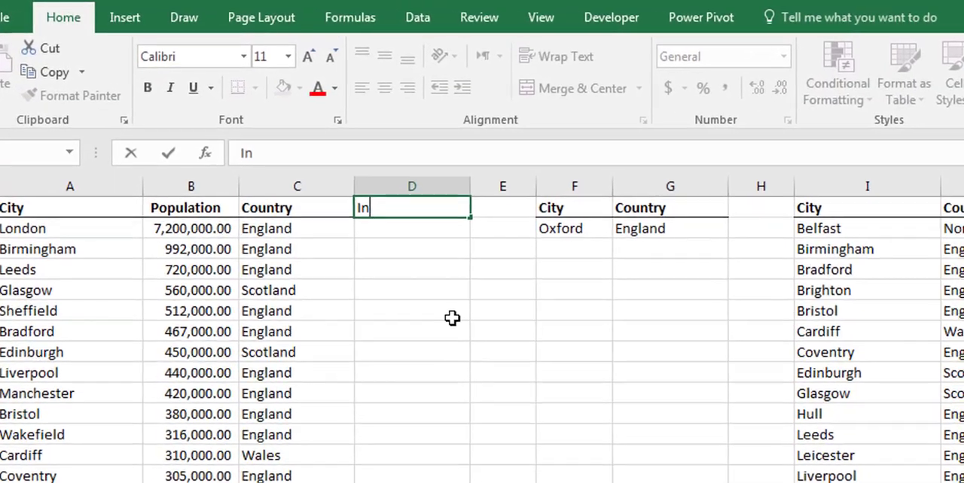
type(" table?")
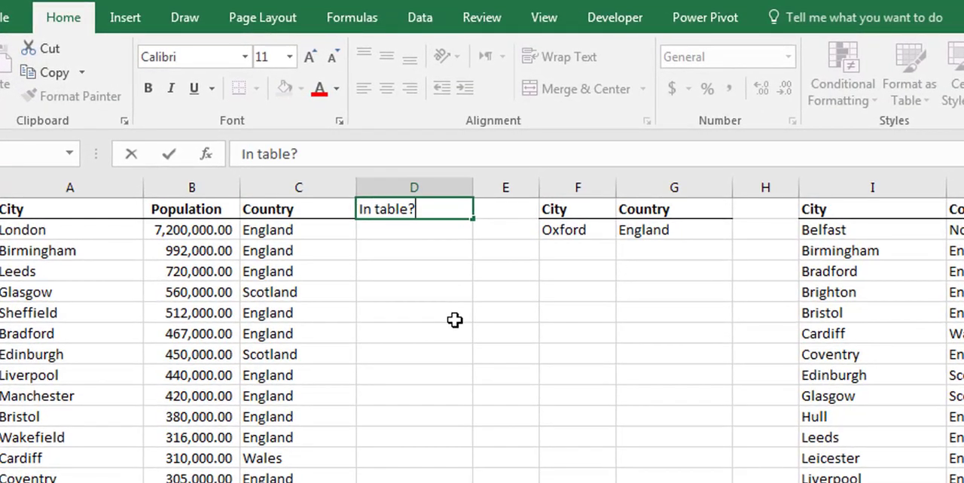
key("Return")
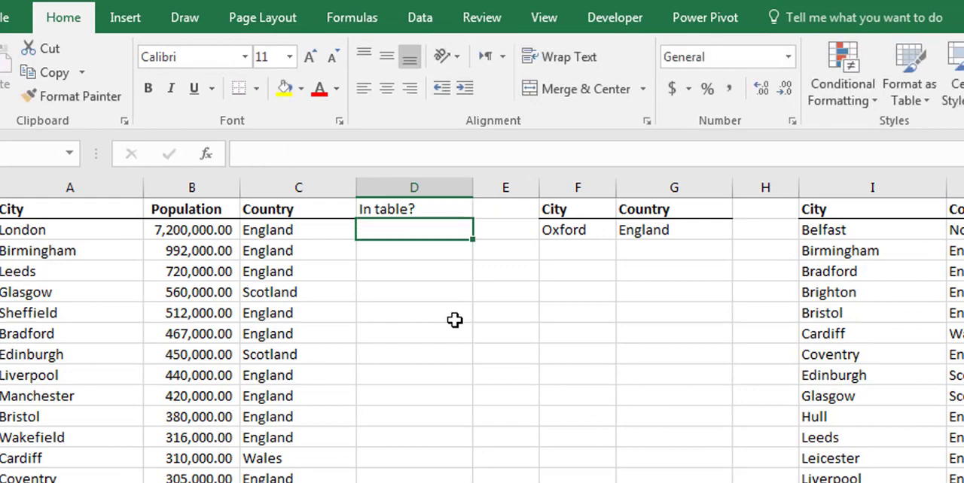
- Enter an ISERROR formula in D2 around a VLOOKUP of A2 in columns I:J, with column index 2 and exact match 0
type("=iserror")
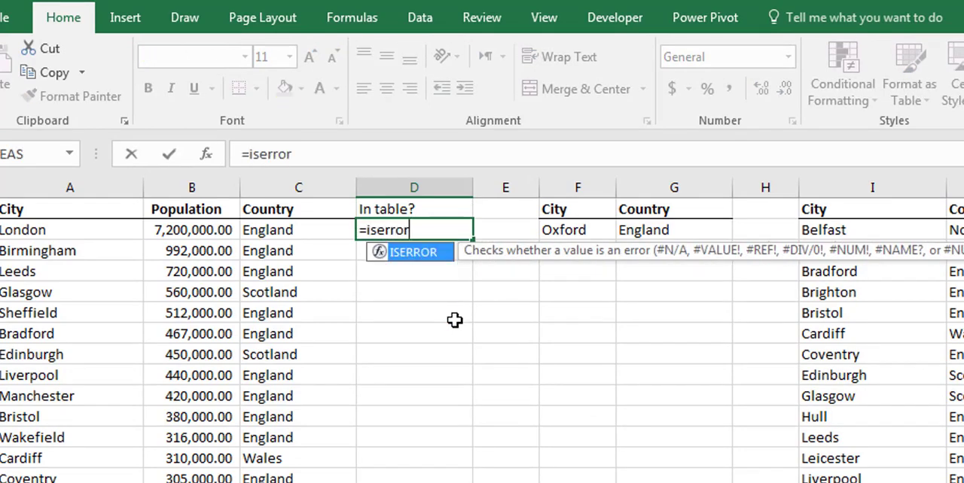
type("(")
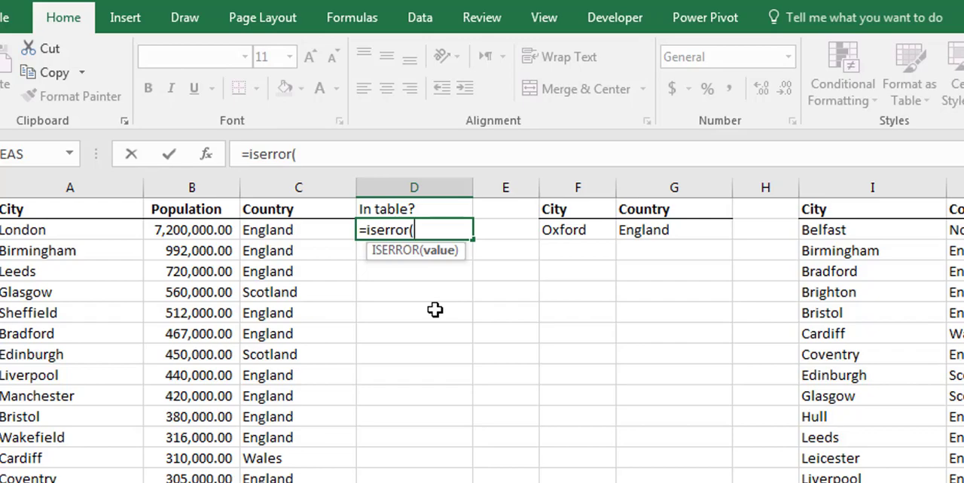
type("vlookup(")
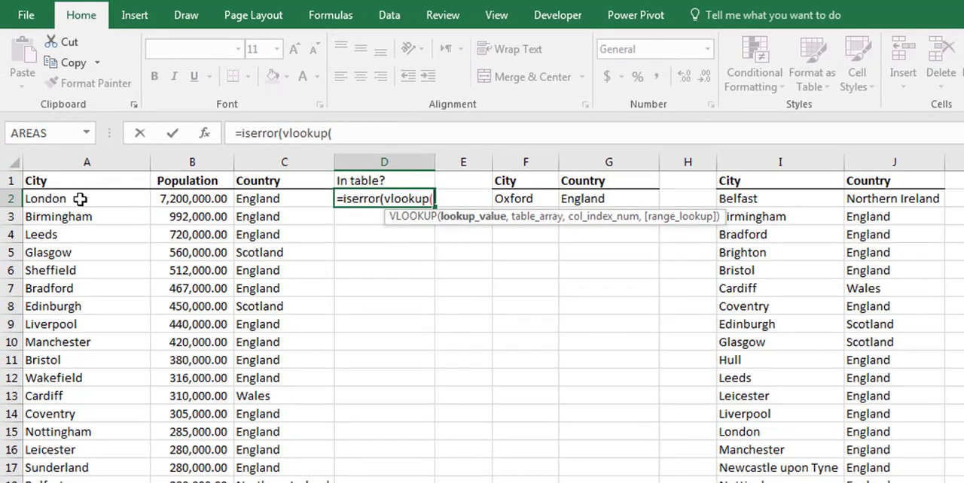
left_click(76, 204)
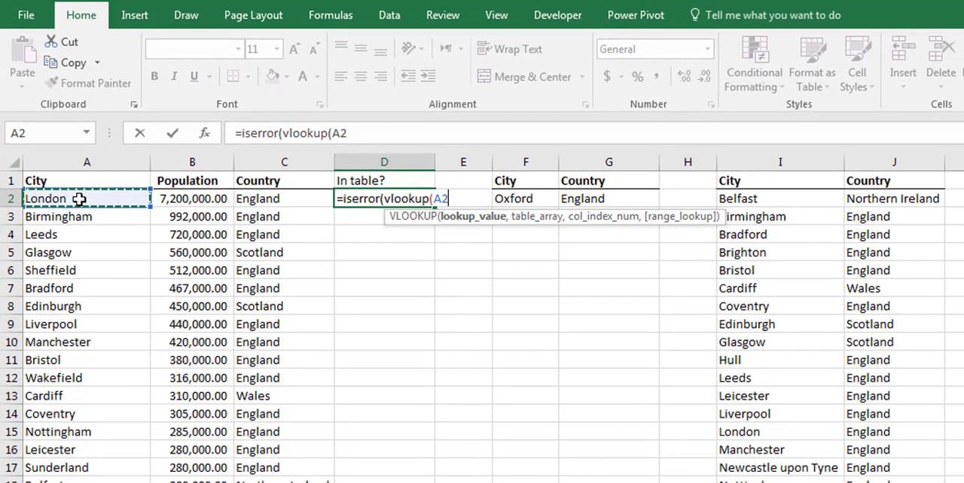
type(",")
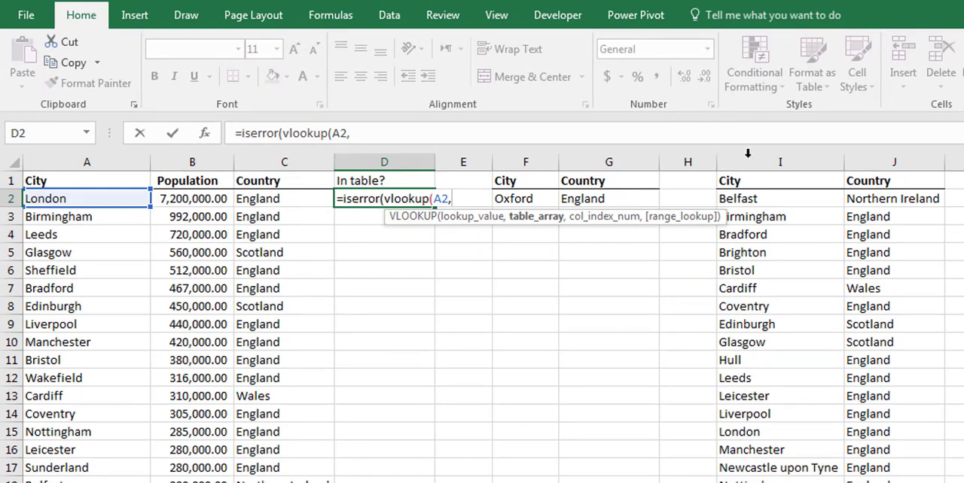
left_click_drag(754, 160, 889, 156)
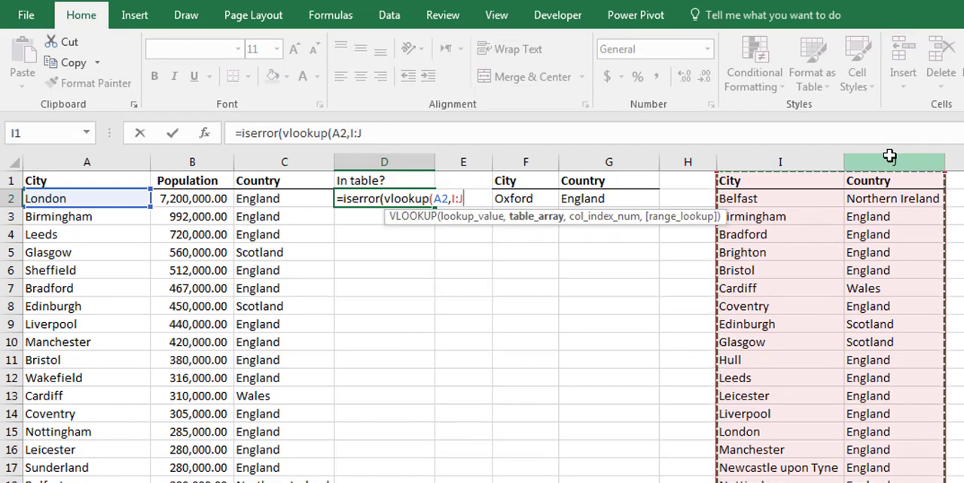
type(",")
type("2,0")
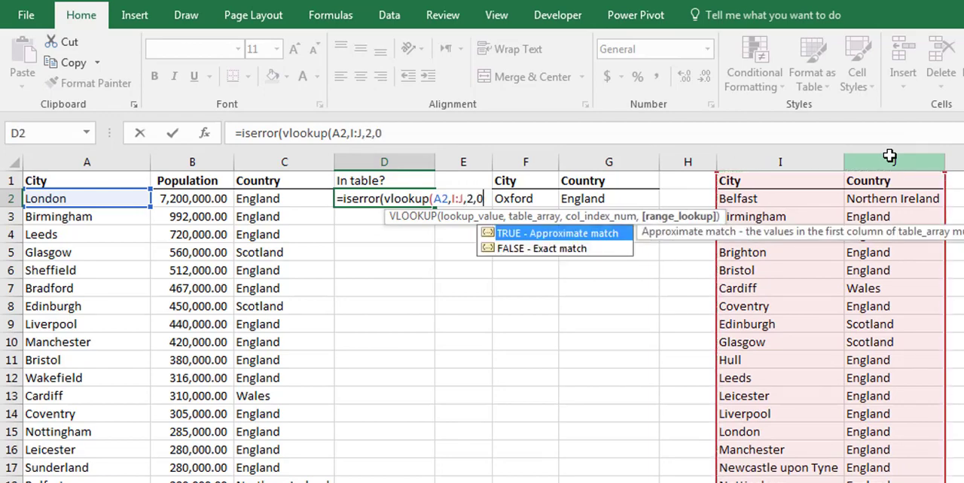
type("))")
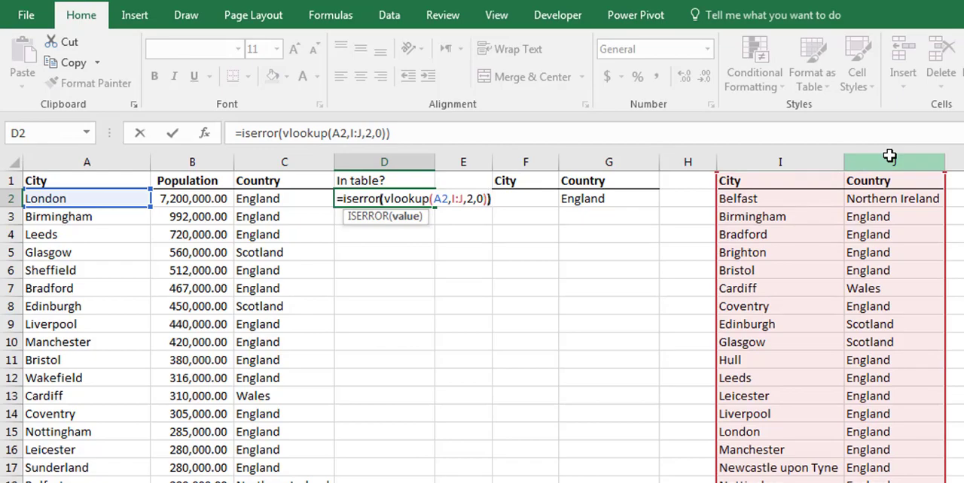
key("Return")
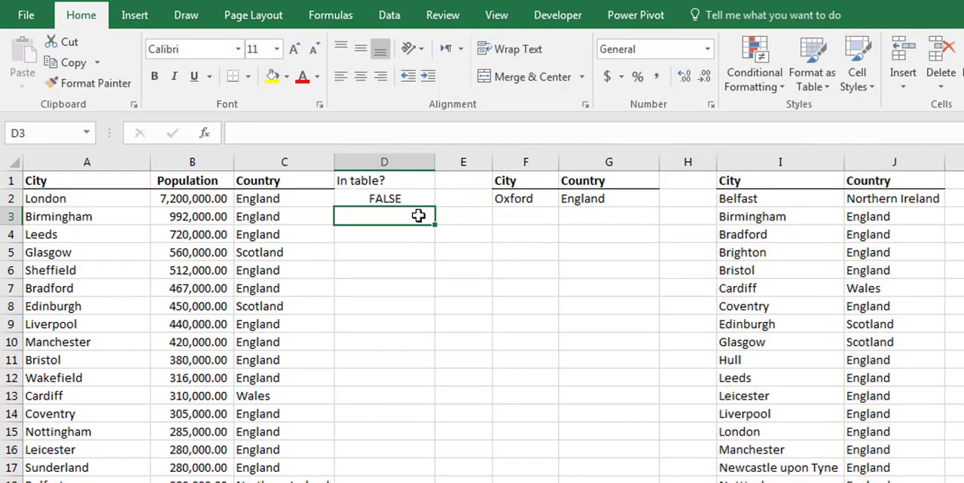
- Fill the ISERROR formula from D2 down to D22 and review the results for D2:D20 and D21:D22
left_click(387, 201)
left_click_drag(435, 209, 416, 482)
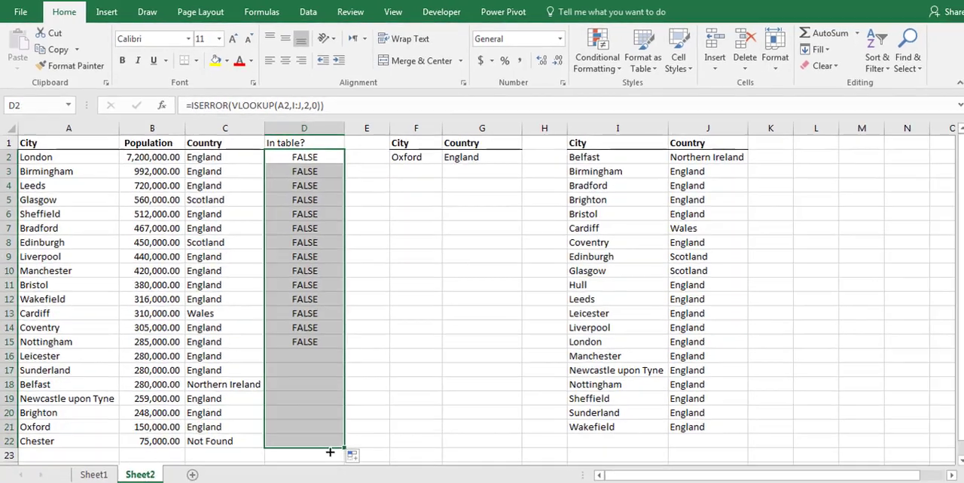
left_click_drag(330, 452, 330, 452)
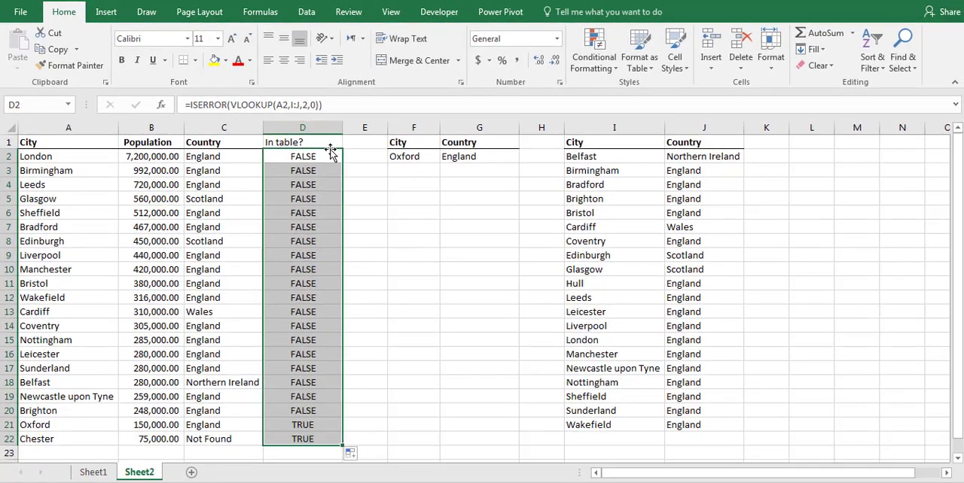
left_click_drag(314, 155, 326, 406)
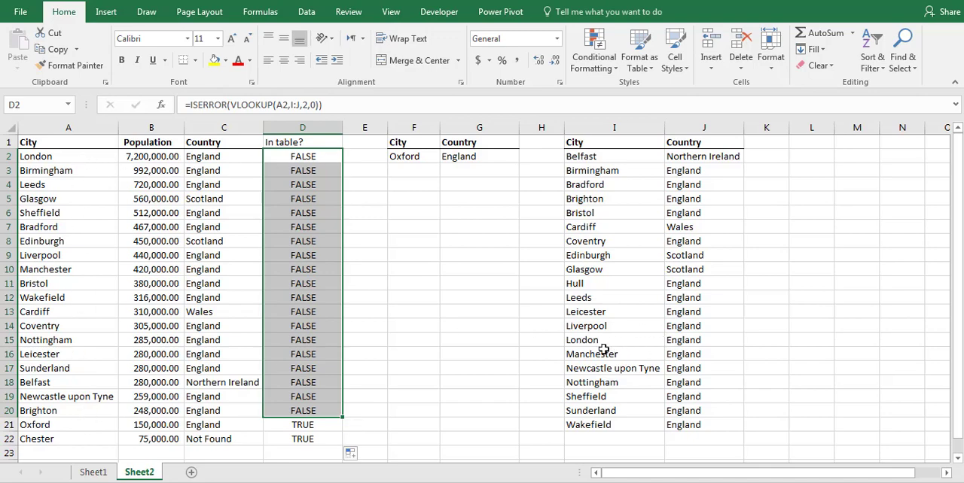
left_click_drag(325, 424, 329, 439)
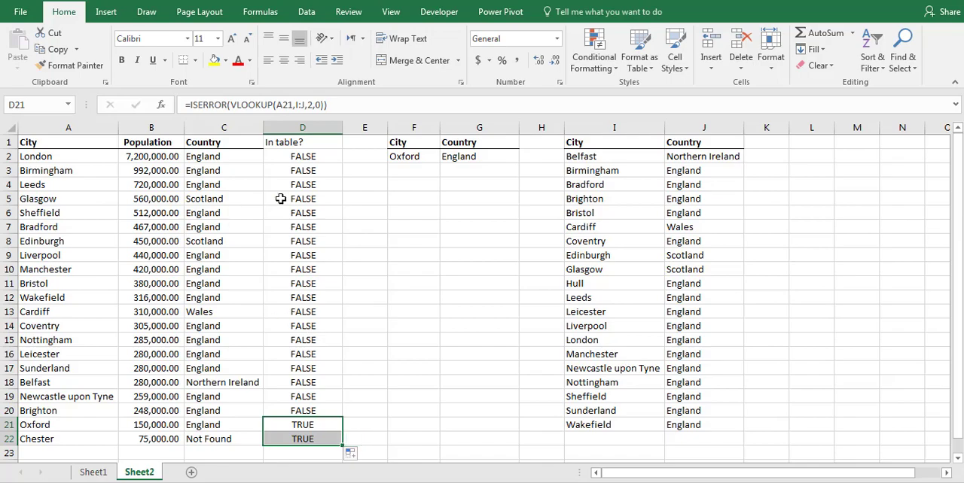
left_click(189, 104)
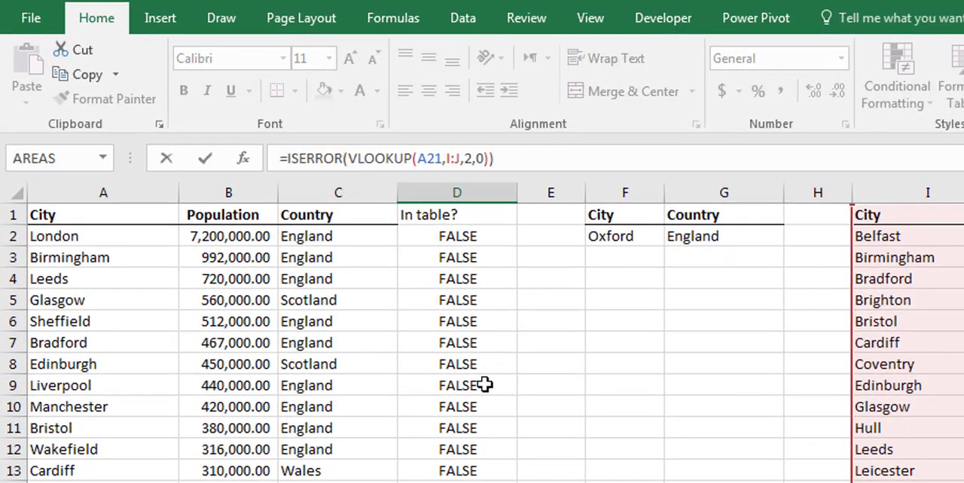
type("if")
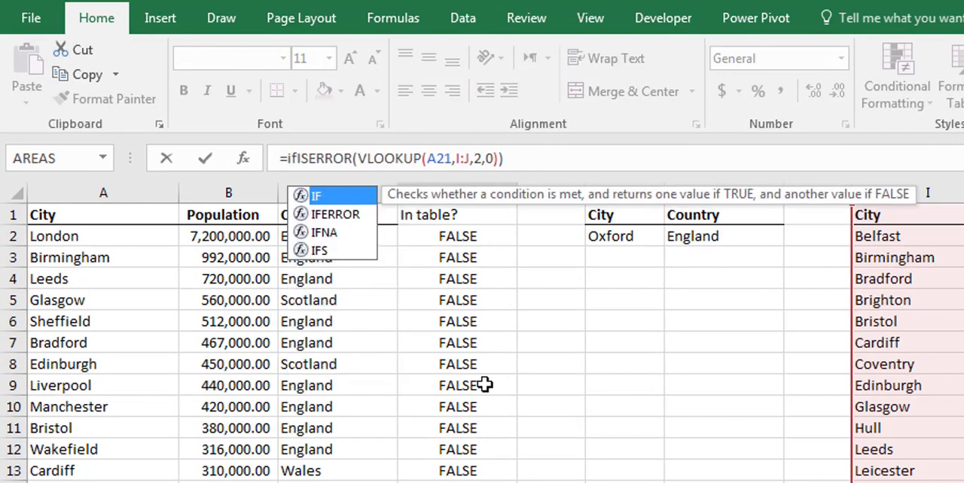
type("(")
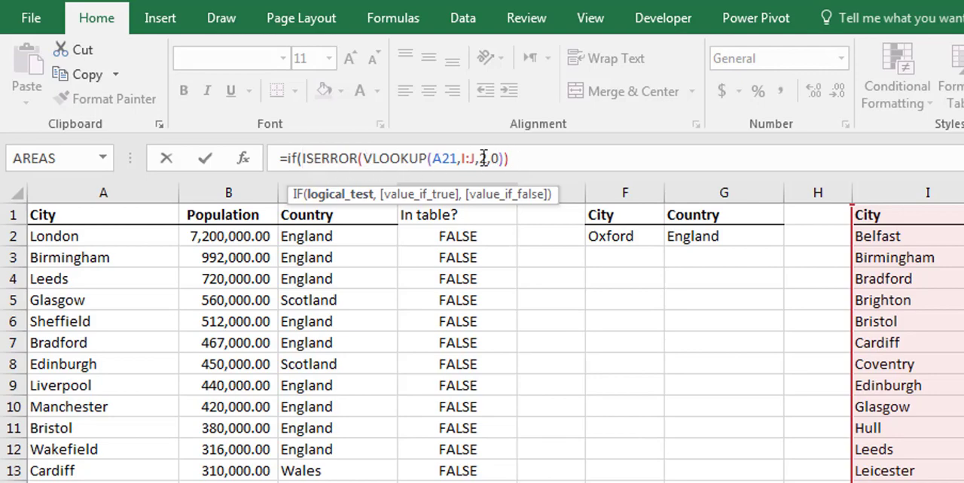
left_click(530, 156)
type(",")
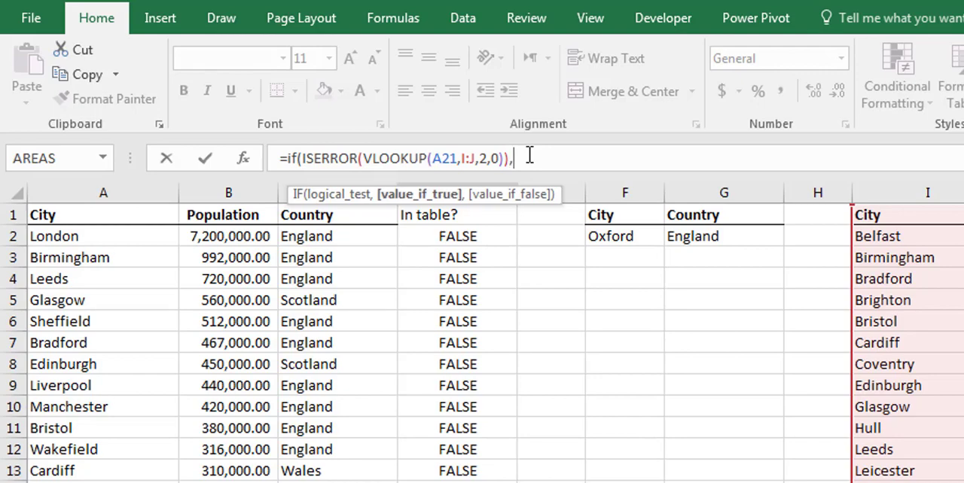
type("\"")
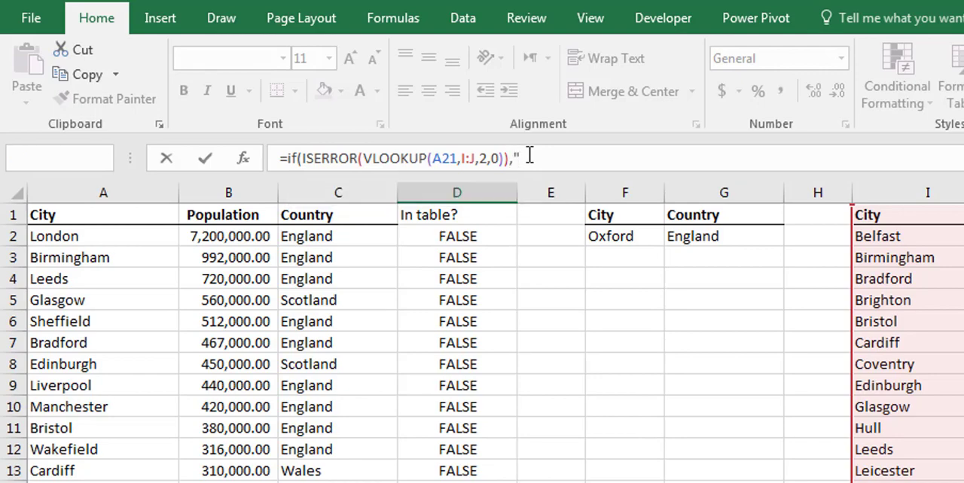
key("Escape")
- Wrap D2's ISERROR formula in an IF that returns "Not Found" for an error and "Found" otherwise
left_click(473, 237)
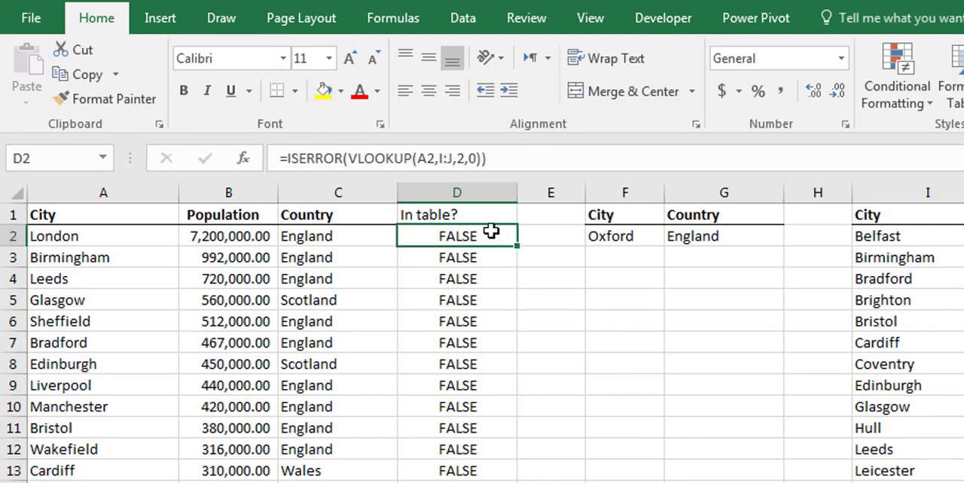
left_click(287, 158)
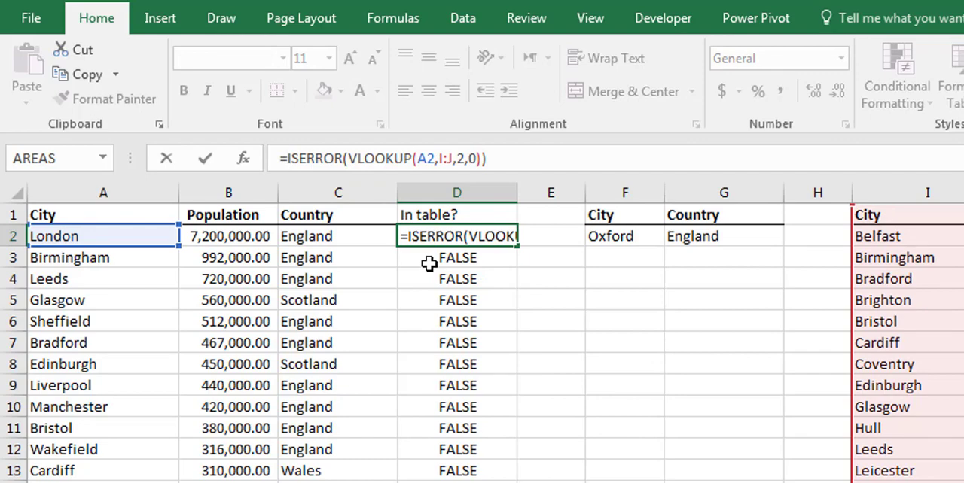
type("if(")
left_click(549, 157)
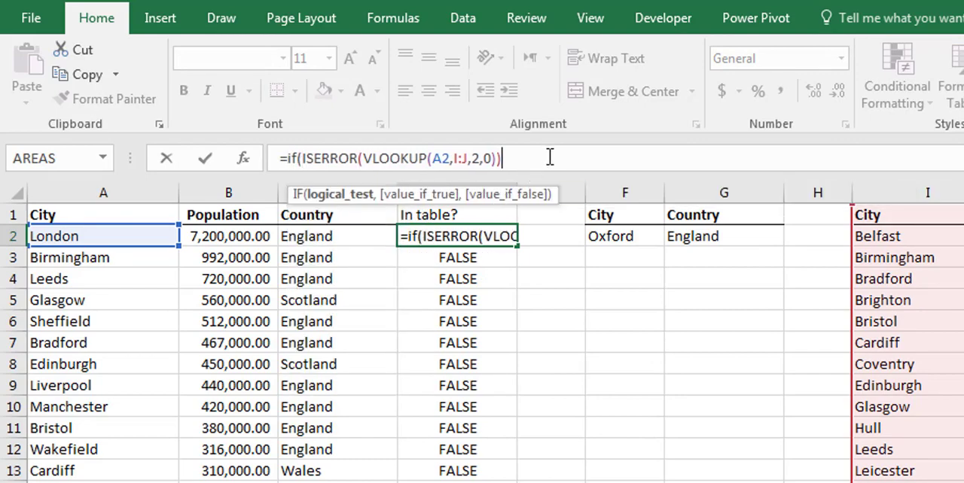
type(",\"")
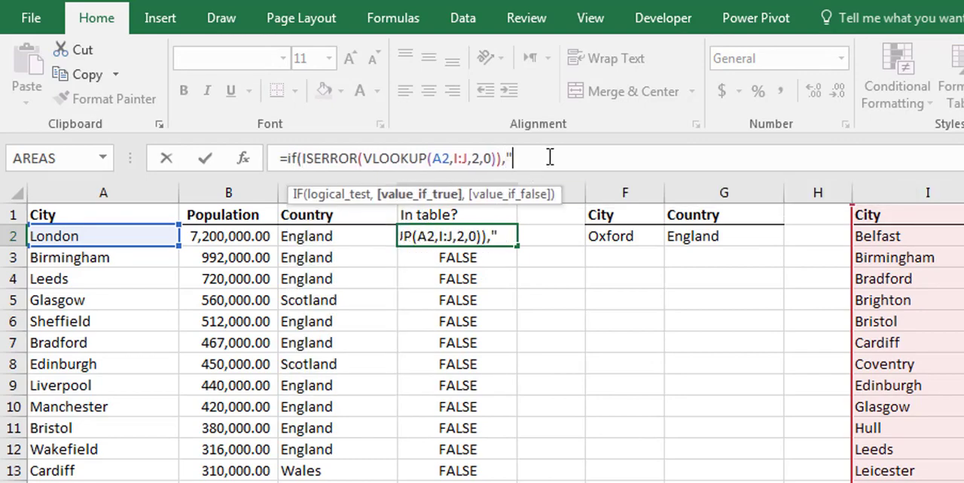
type("Not Found")
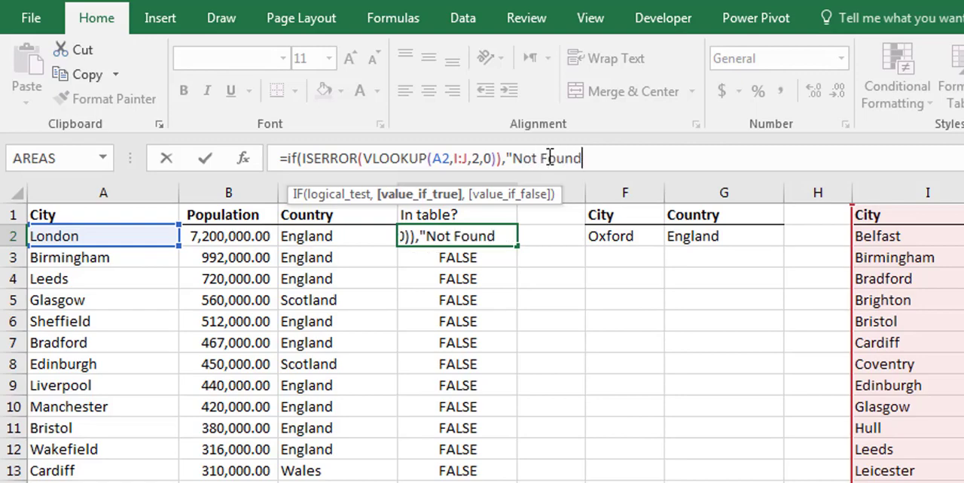
type("\",")
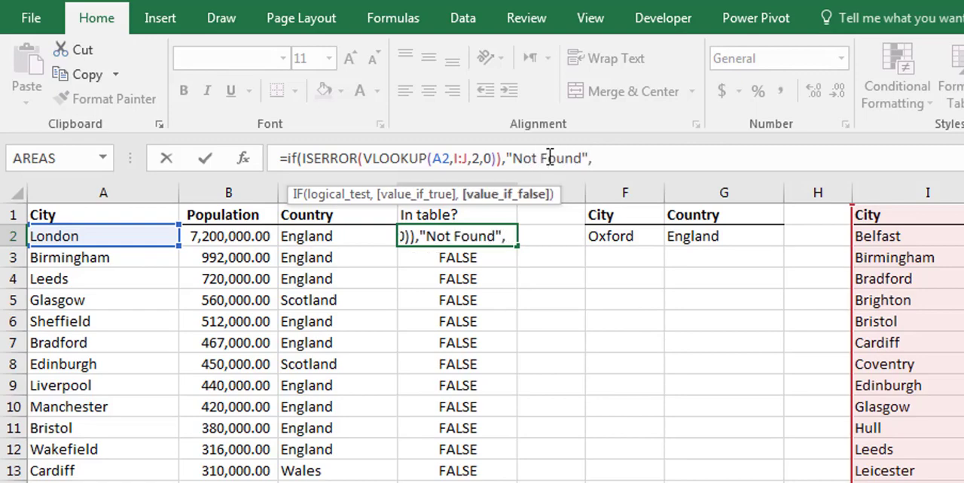
type("\"Fo")
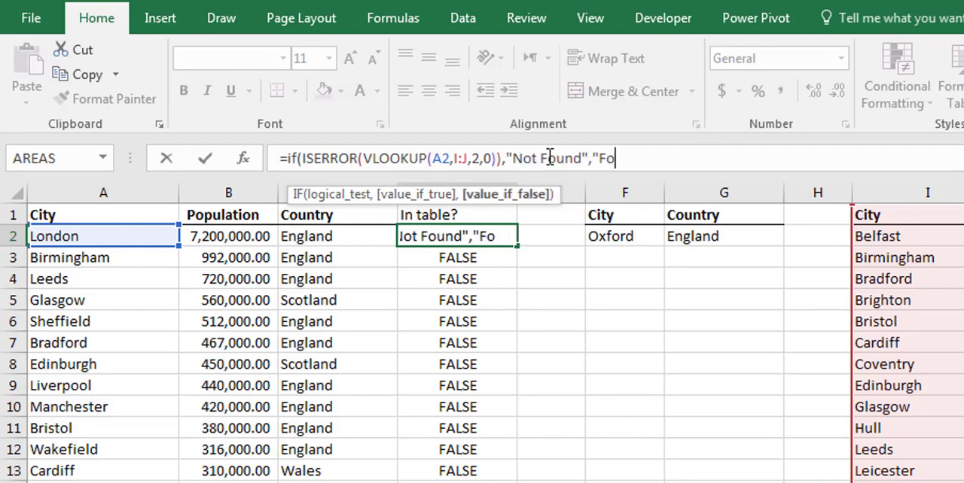
type("und\")")
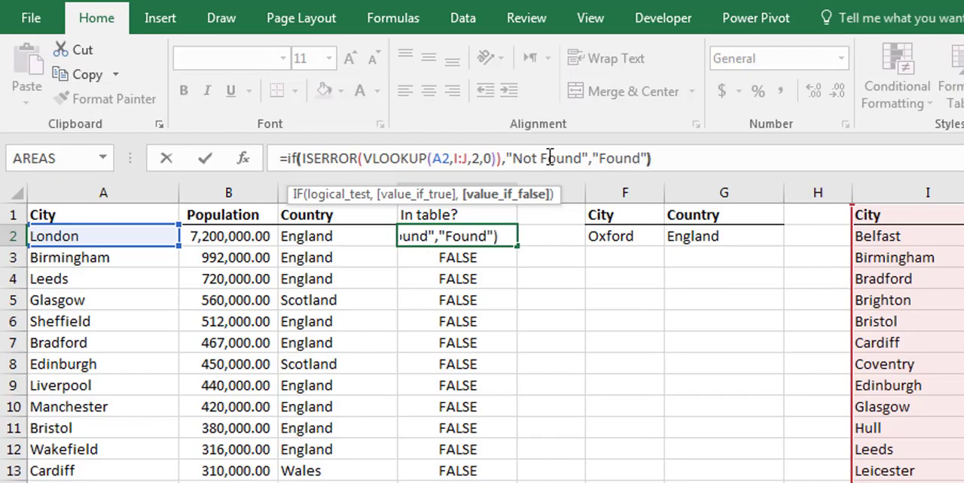
key("Return")
- Fill the IF formula from D2 down to the last city row and review the formula in D2
left_click(482, 241)
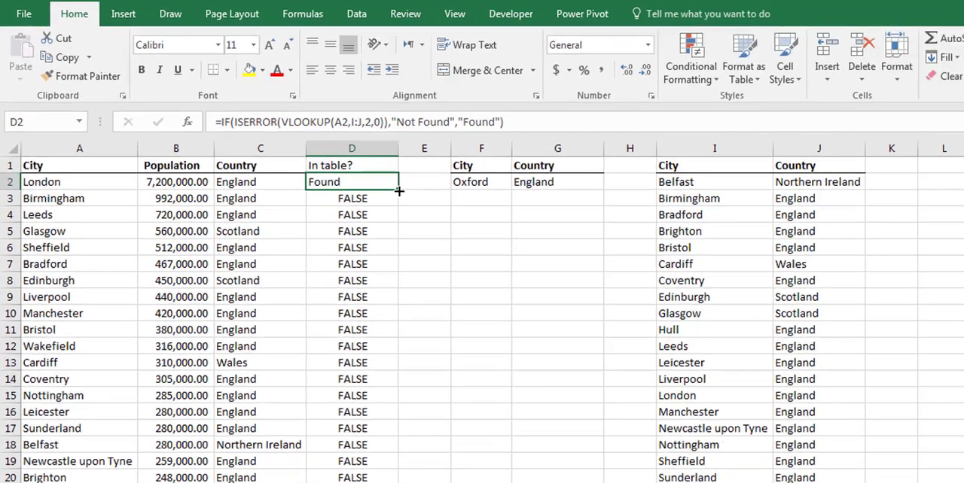
left_click_drag(518, 246, 515, 482)
left_click_drag(341, 447, 340, 450)
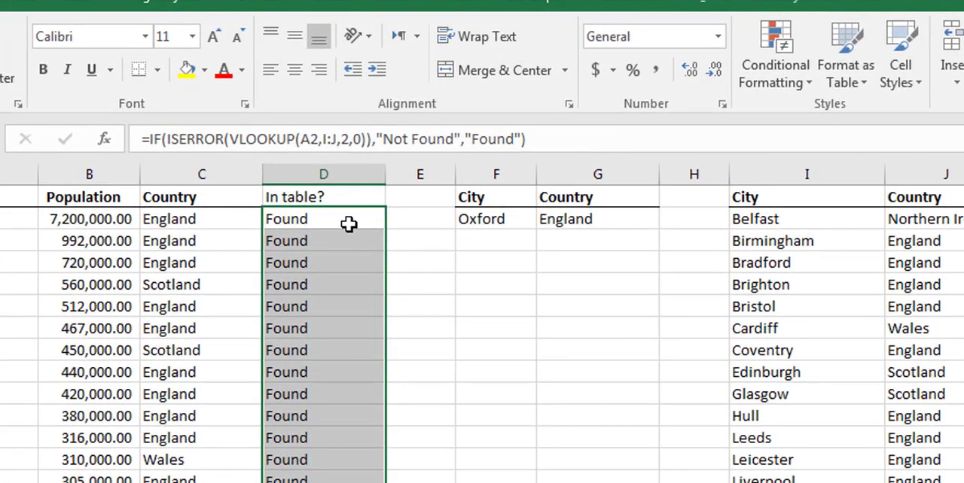
left_click(318, 158)
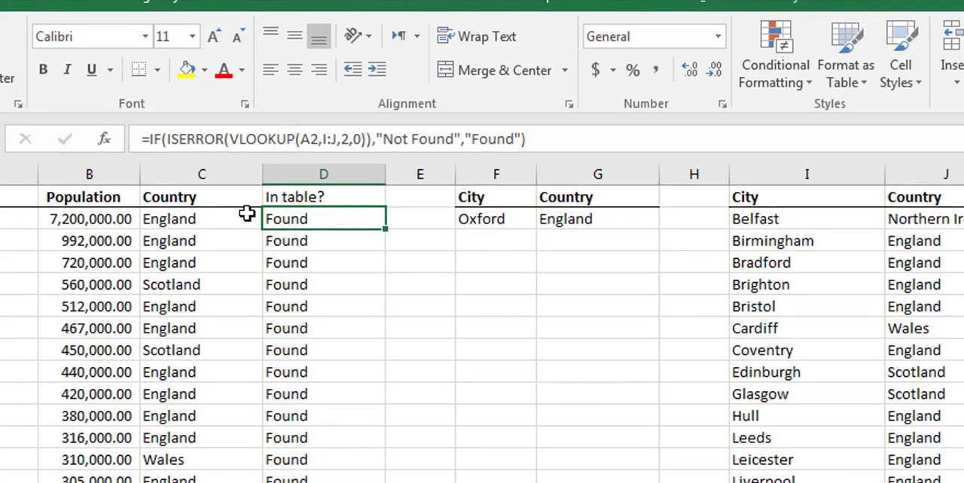